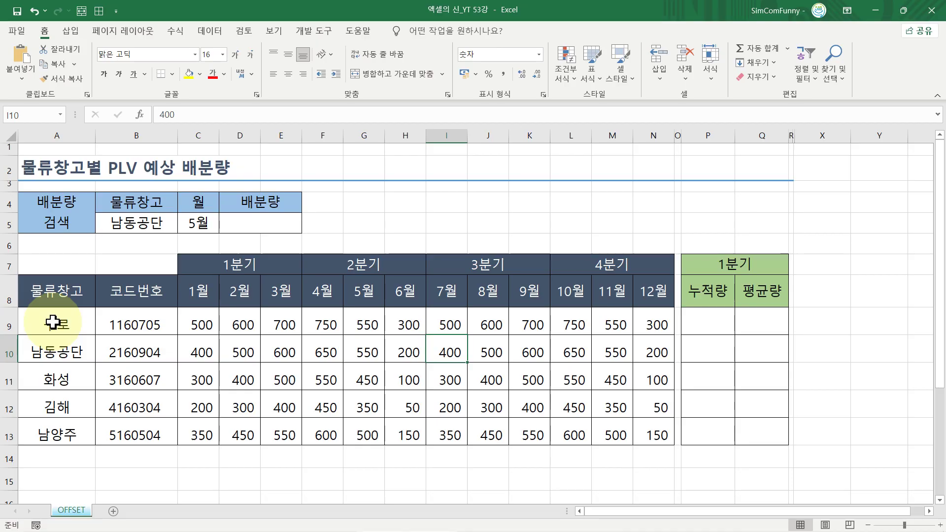
- Examine the warehouse names, their monthly allocations from 1월 to 12월, and the 5월 allocation for 남동공단
{"action": "left_click_drag", "start_coordinate": [49, 321], "coordinate": [50, 429]}
{"action": "left_click_drag", "start_coordinate": [190, 321], "coordinate": [654, 437]}
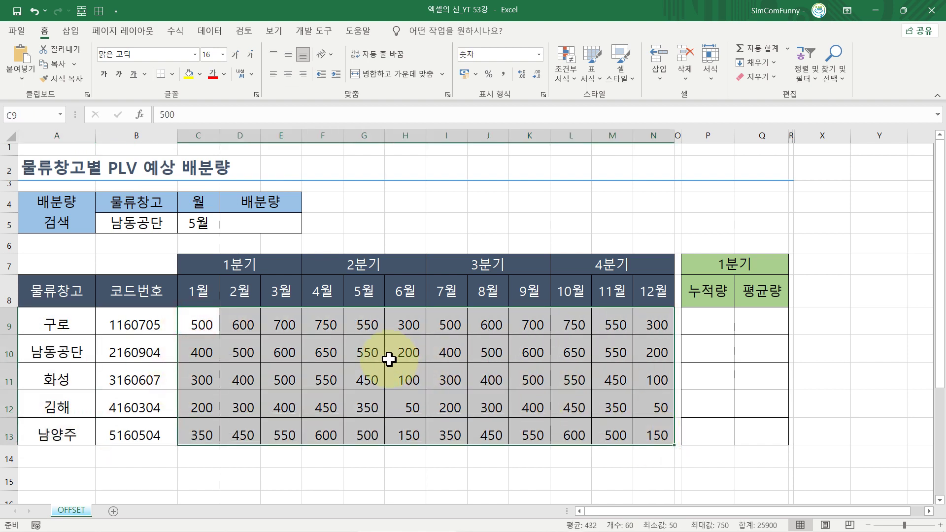
{"action": "left_click", "coordinate": [389, 360]}
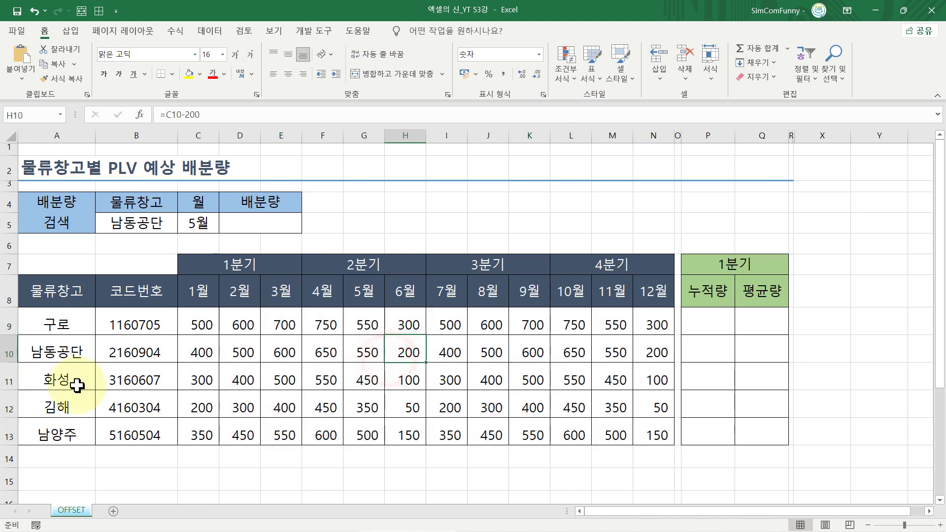
{"action": "left_click", "coordinate": [46, 350]}
{"action": "left_click_drag", "start_coordinate": [46, 349], "coordinate": [362, 351]}
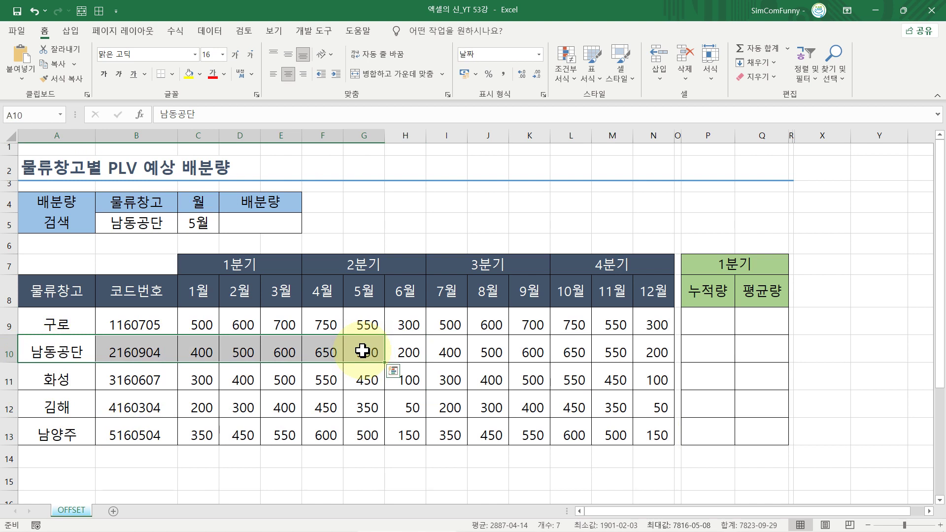
{"action": "left_click", "coordinate": [363, 351]}
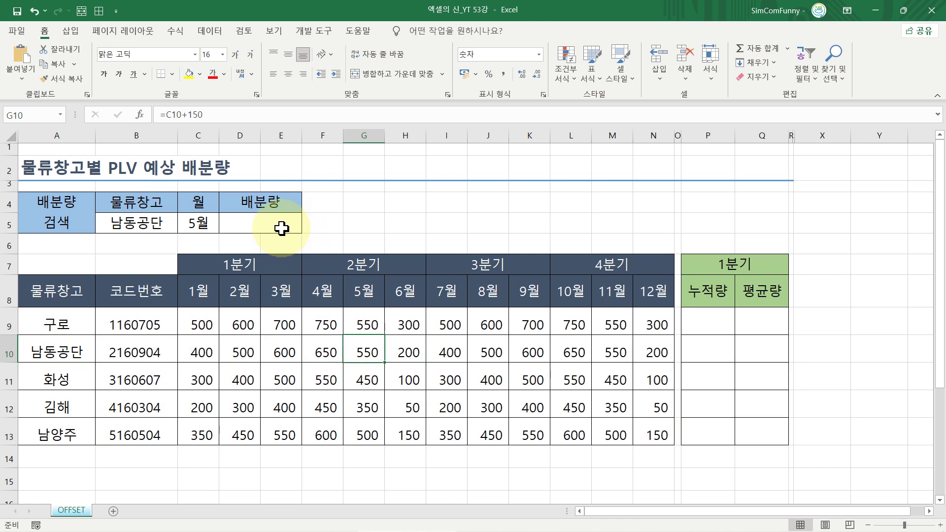
{"action": "left_click", "coordinate": [454, 349]}
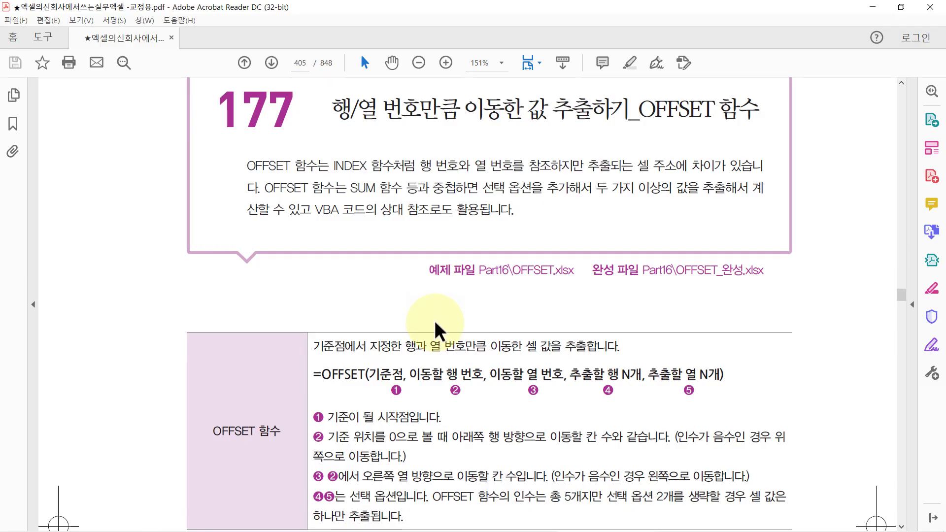
- In the Acrobat Reader manual, read the OFFSET syntax: reference point, row and column offsets, and the optional row and column counts to extract
{"action": "scroll", "coordinate": [436, 319], "scroll_direction": "down", "scroll_amount": 2}
{"action": "left_click_drag", "start_coordinate": [369, 327], "coordinate": [404, 328]}
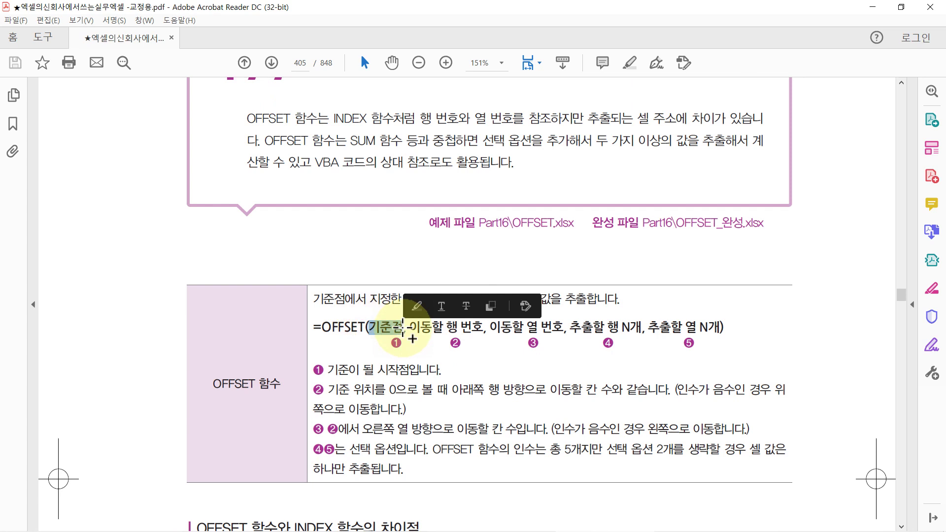
{"action": "left_click", "coordinate": [405, 345]}
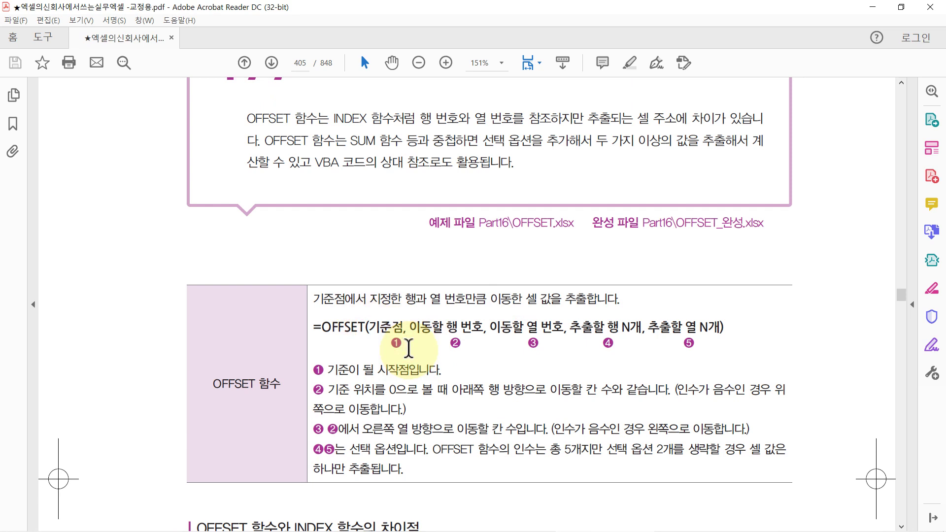
{"action": "left_click_drag", "start_coordinate": [489, 327], "coordinate": [549, 334]}
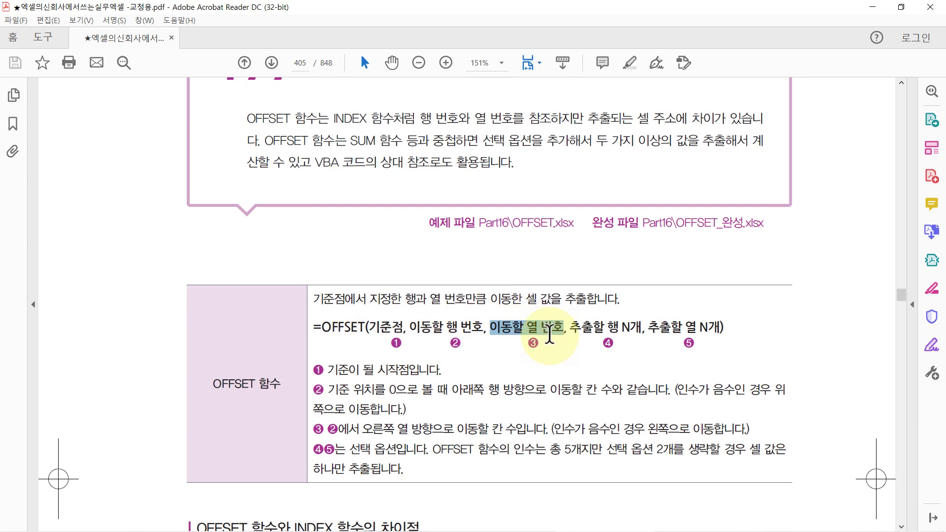
{"action": "left_click", "coordinate": [604, 343]}
{"action": "left_click", "coordinate": [666, 342]}
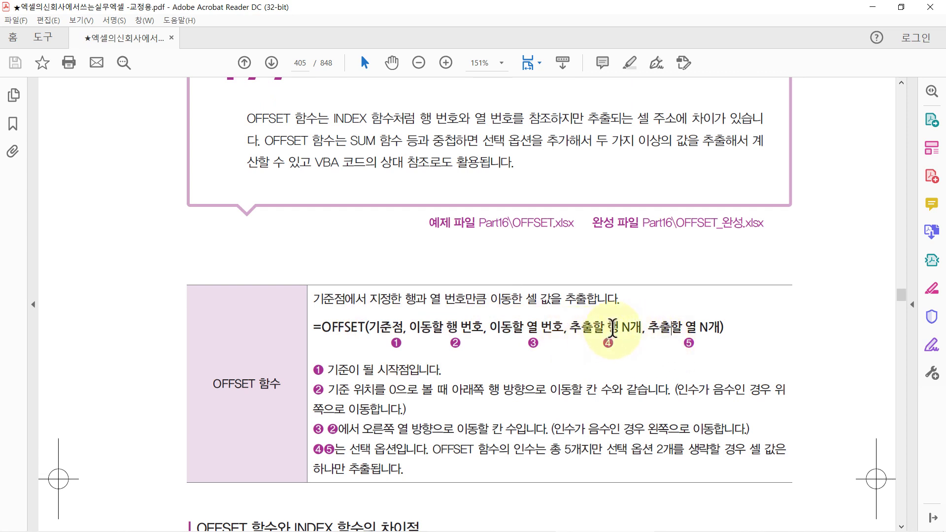
{"action": "left_click_drag", "start_coordinate": [612, 327], "coordinate": [618, 329]}
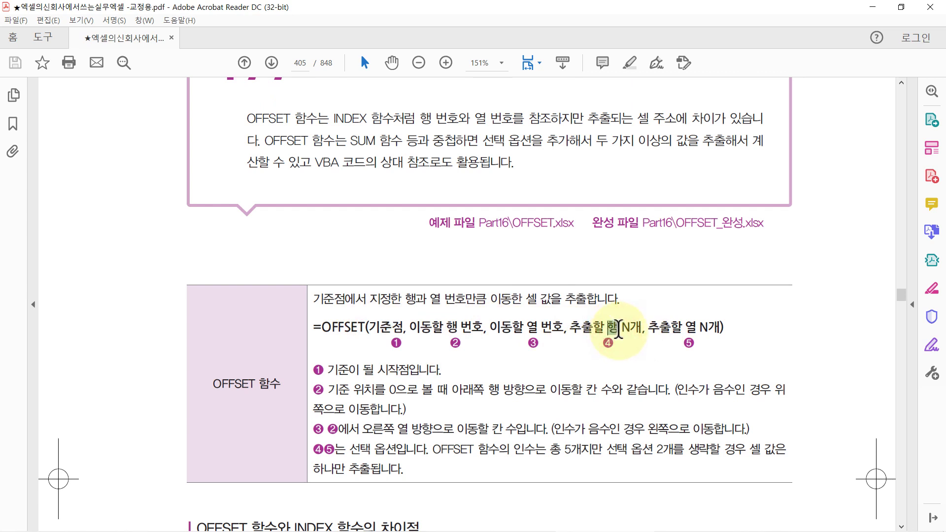
{"action": "left_click_drag", "start_coordinate": [446, 327], "coordinate": [482, 327]}
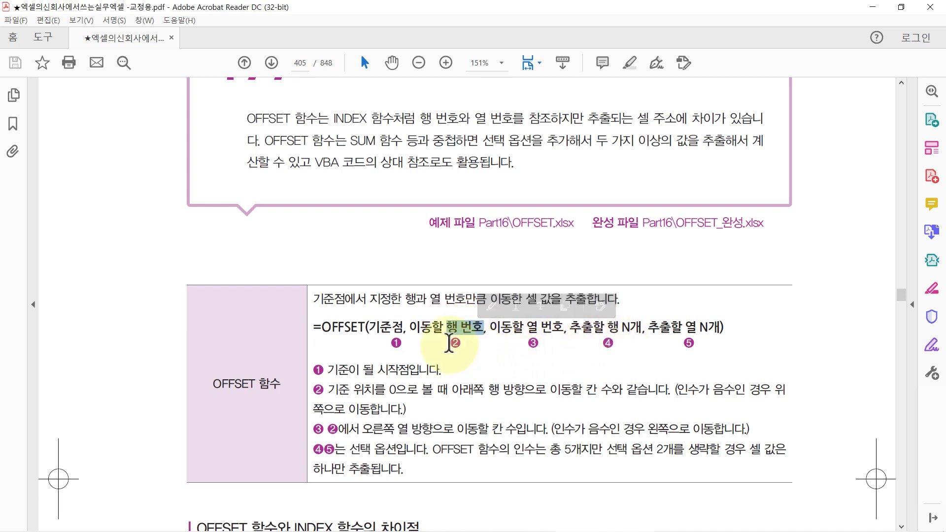
{"action": "left_click", "coordinate": [449, 335]}
{"action": "left_click", "coordinate": [371, 331]}
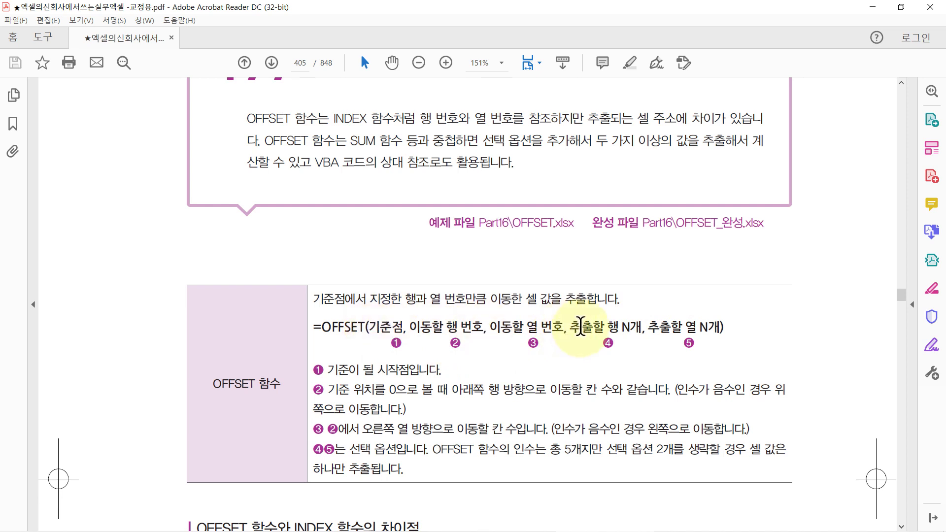
{"action": "left_click_drag", "start_coordinate": [572, 328], "coordinate": [640, 328]}
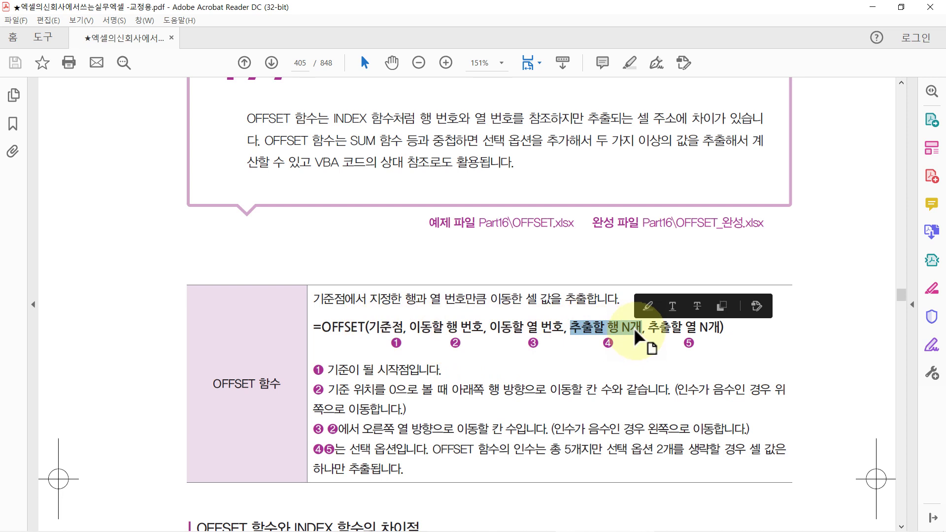
{"action": "left_click", "coordinate": [638, 334]}
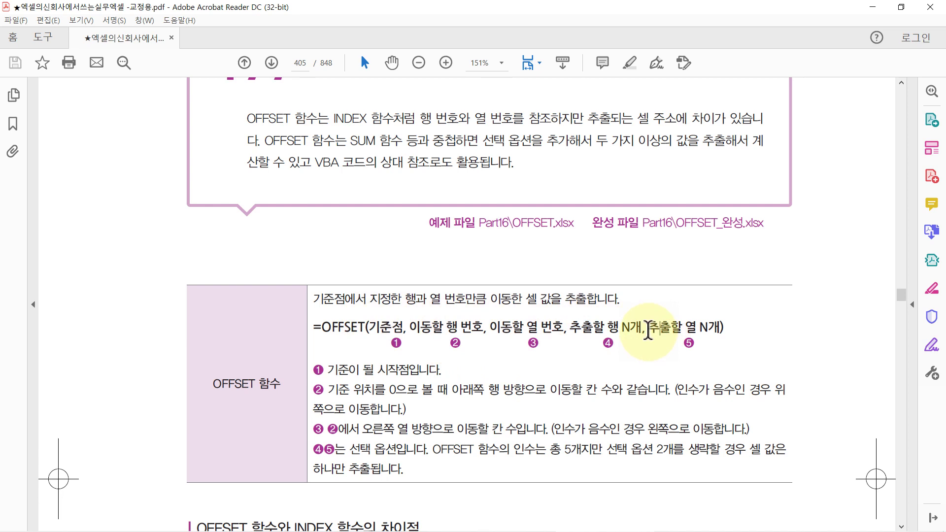
{"action": "left_click_drag", "start_coordinate": [648, 329], "coordinate": [713, 333]}
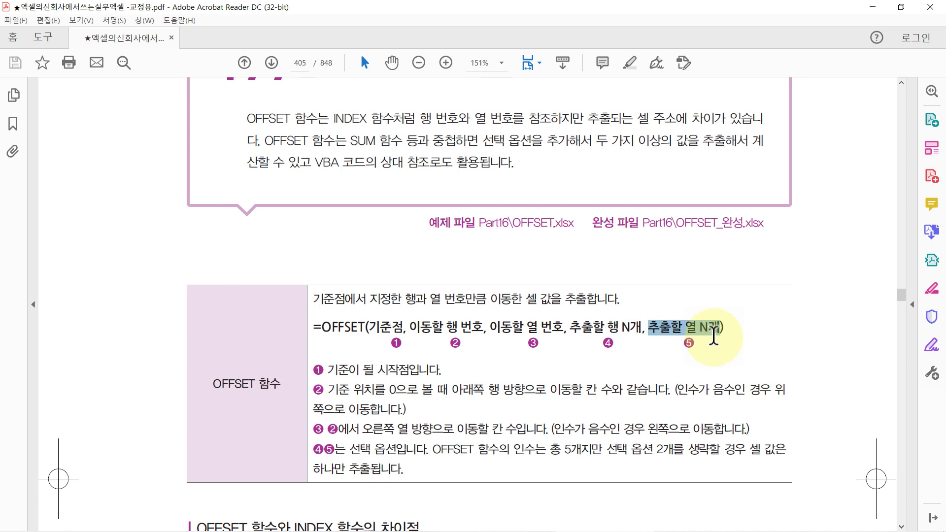
{"action": "left_click", "coordinate": [319, 328]}
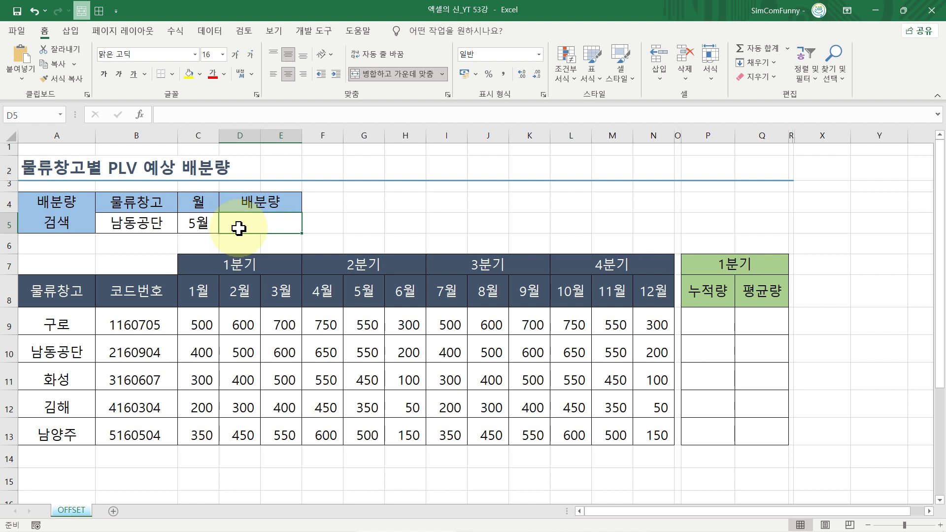
- Switch to Excel and enter =OFFSET(A8,2,6) in cell D5 to look up the 5월 allocation for 남동공단
{"action": "type", "text": "=offset"}
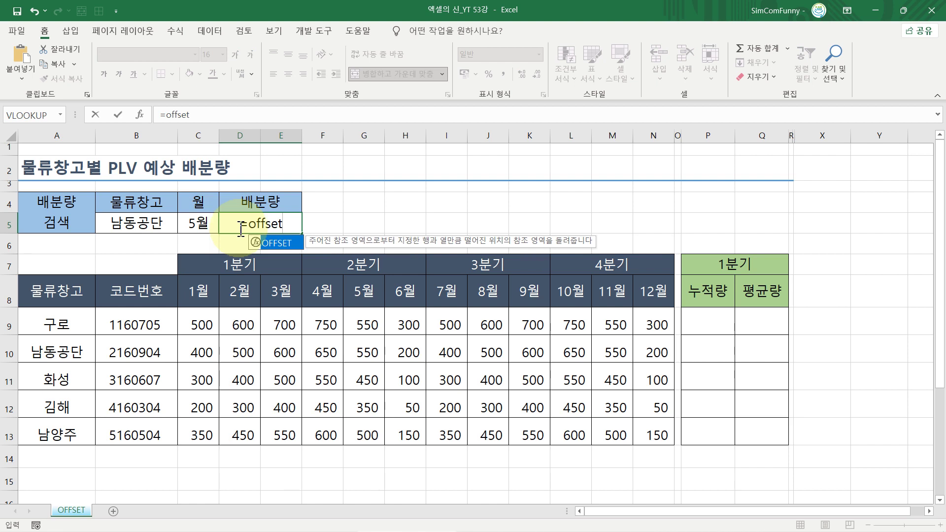
{"action": "type", "text": "("}
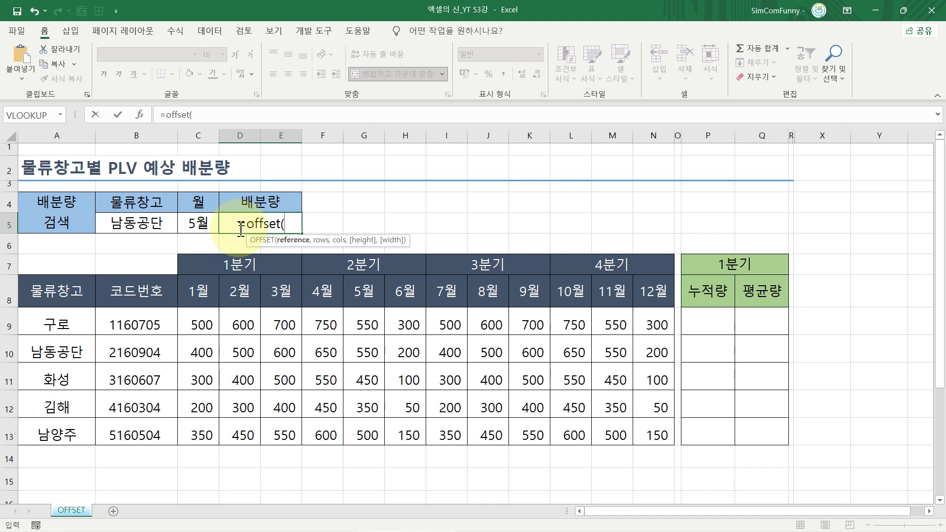
{"action": "left_click", "coordinate": [59, 291]}
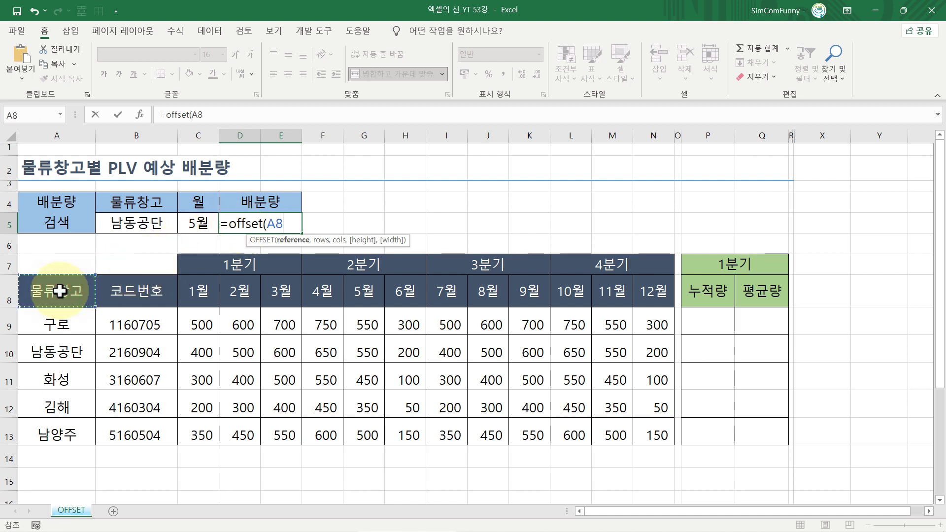
{"action": "type", "text": ","}
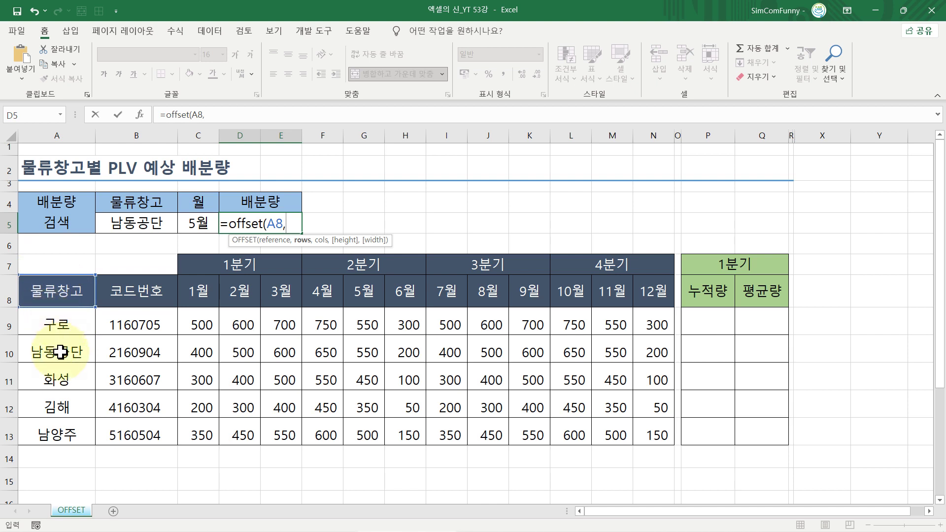
{"action": "type", "text": "2,"}
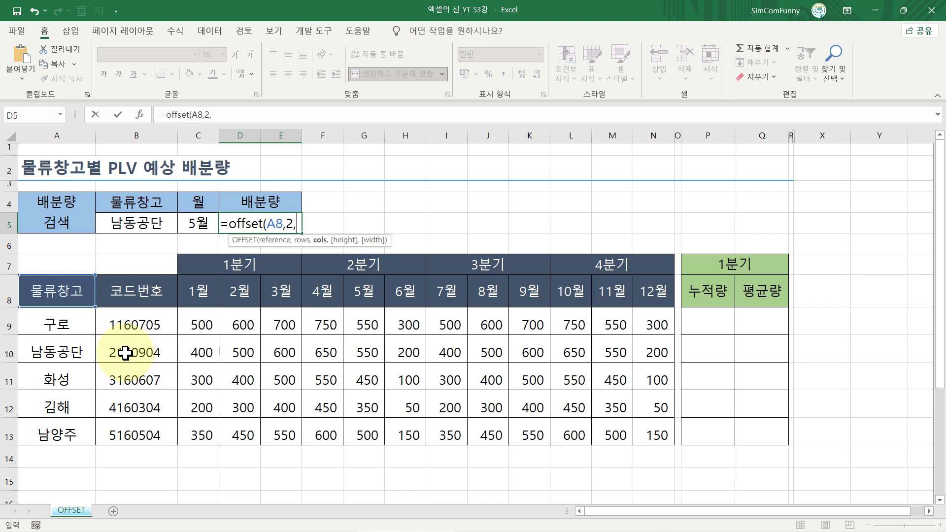
{"action": "type", "text": "6)"}
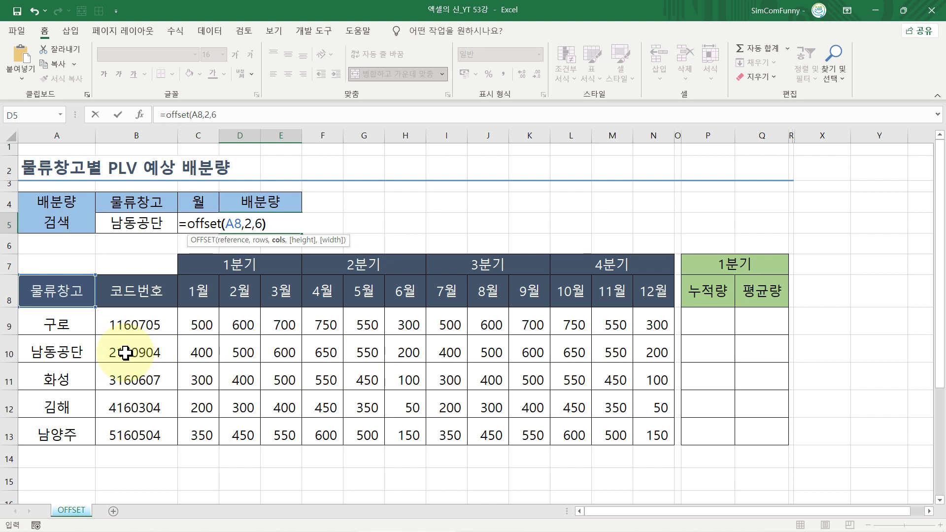
{"action": "key", "text": "Return"}
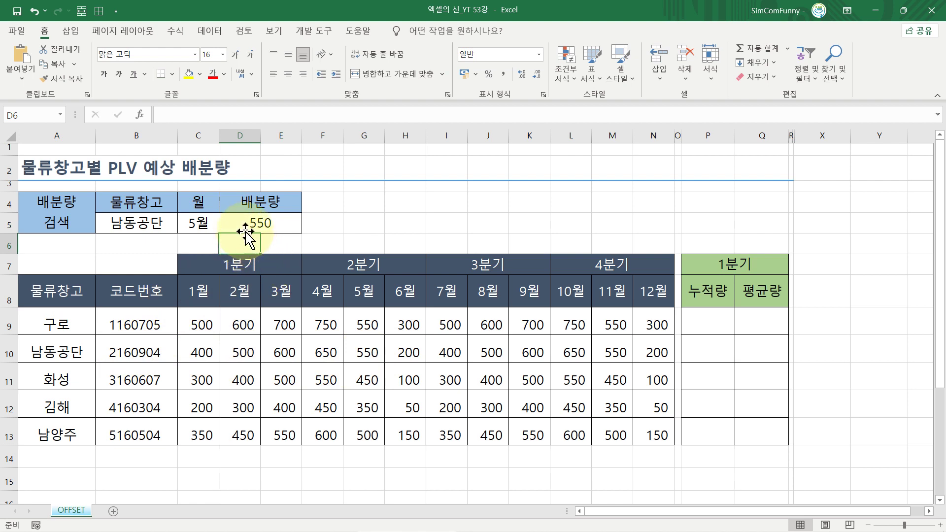
{"action": "left_click", "coordinate": [281, 217]}
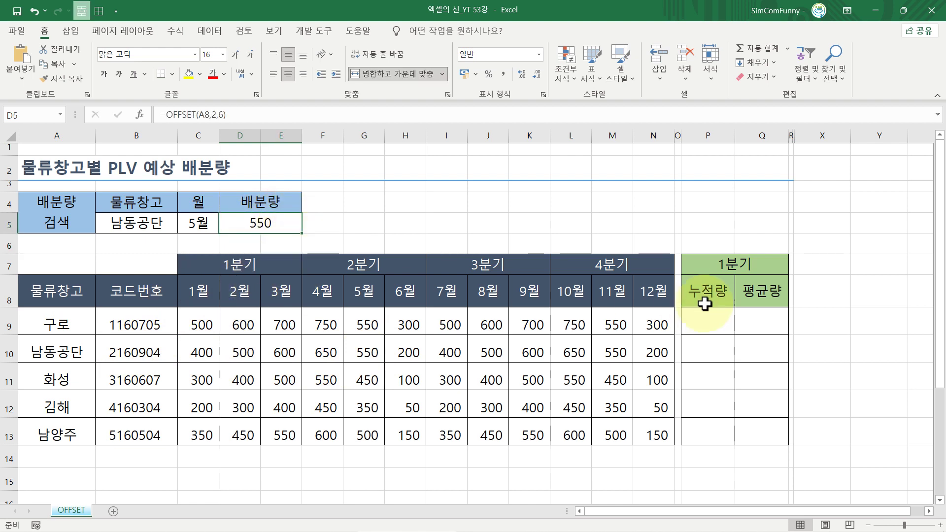
- Enter =OFFSET(B8,1,1,1,3) in cell P9, the 1분기 누적량 for 구로, to reference its January to March values
{"action": "left_click", "coordinate": [723, 318]}
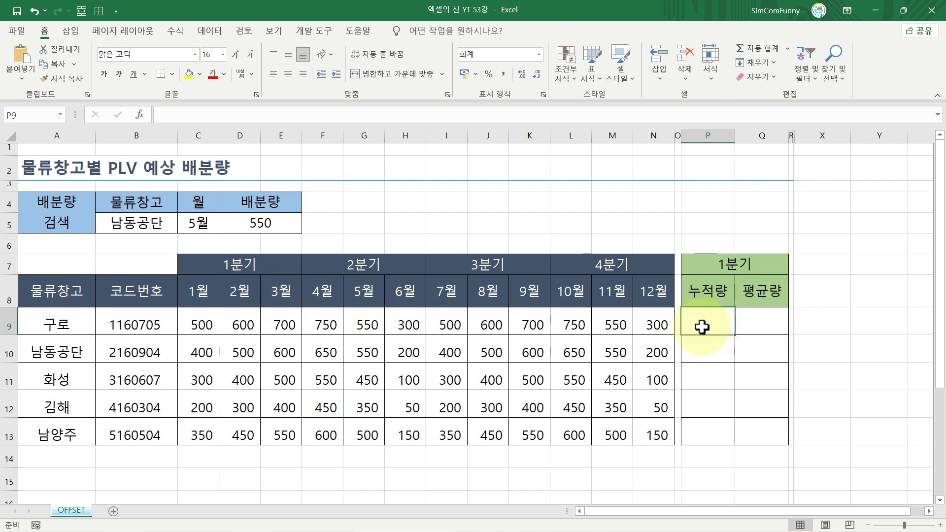
{"action": "type", "text": "="}
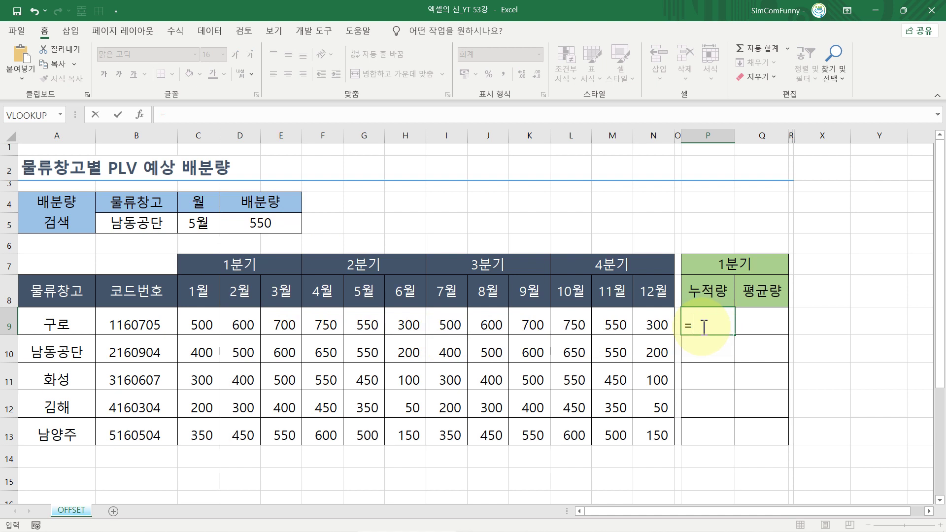
{"action": "type", "text": "o"}
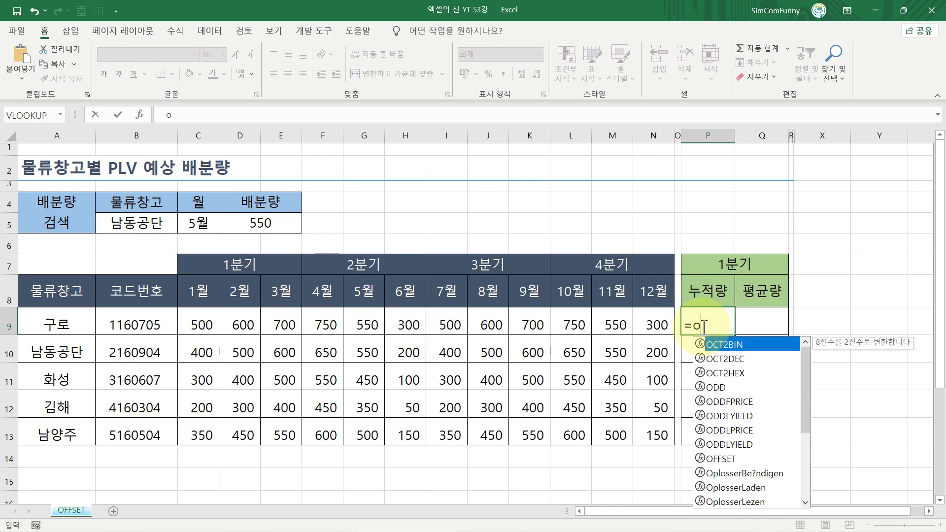
{"action": "type", "text": "ffset"}
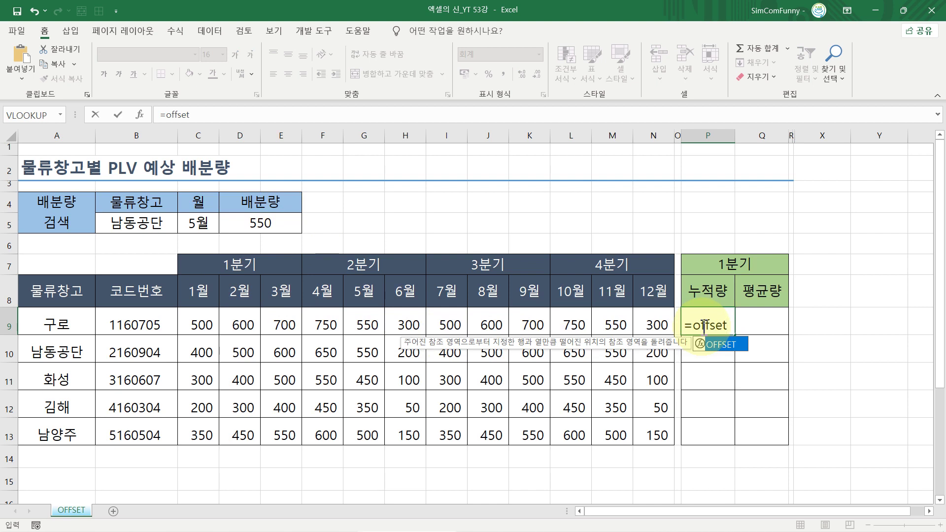
{"action": "type", "text": "("}
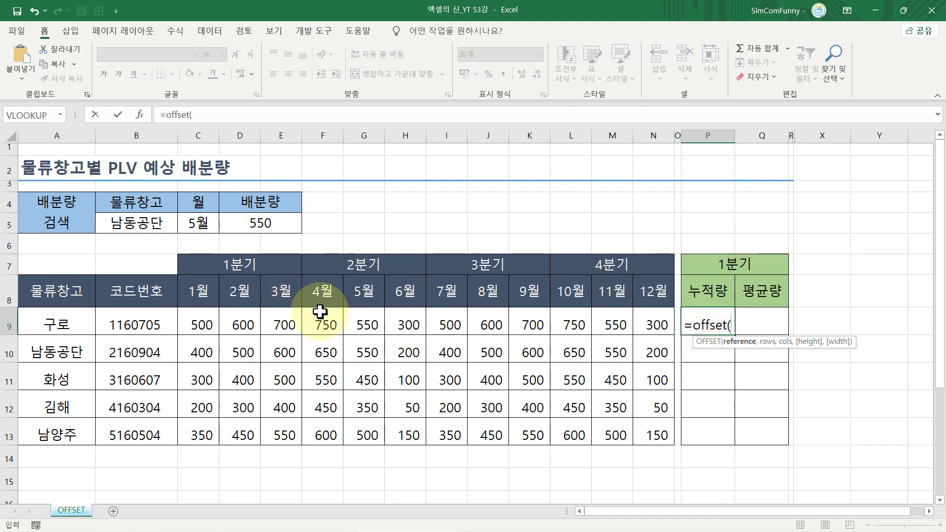
{"action": "left_click", "coordinate": [121, 294]}
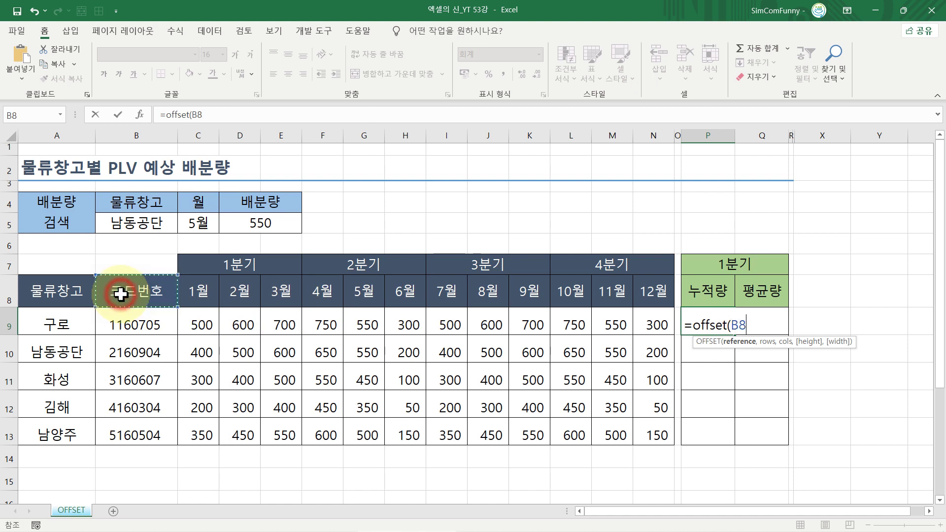
{"action": "type", "text": ","}
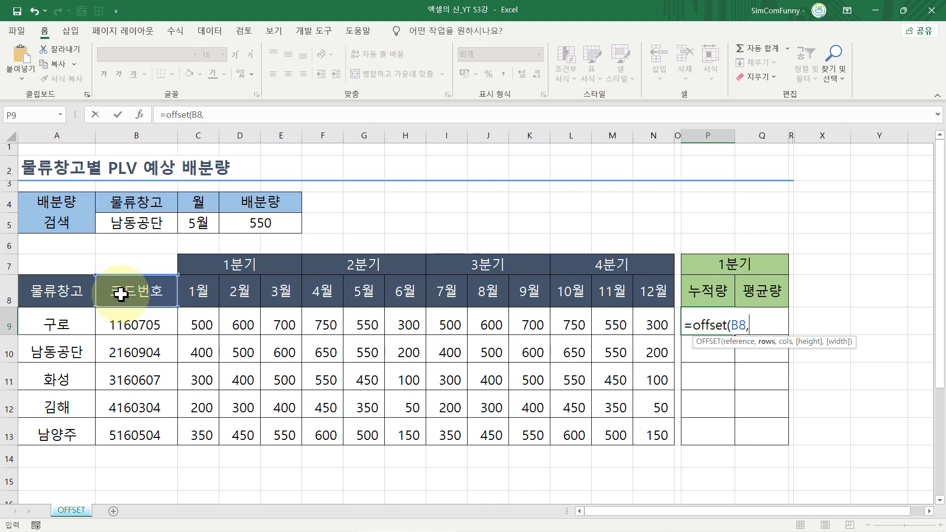
{"action": "type", "text": "1,1"}
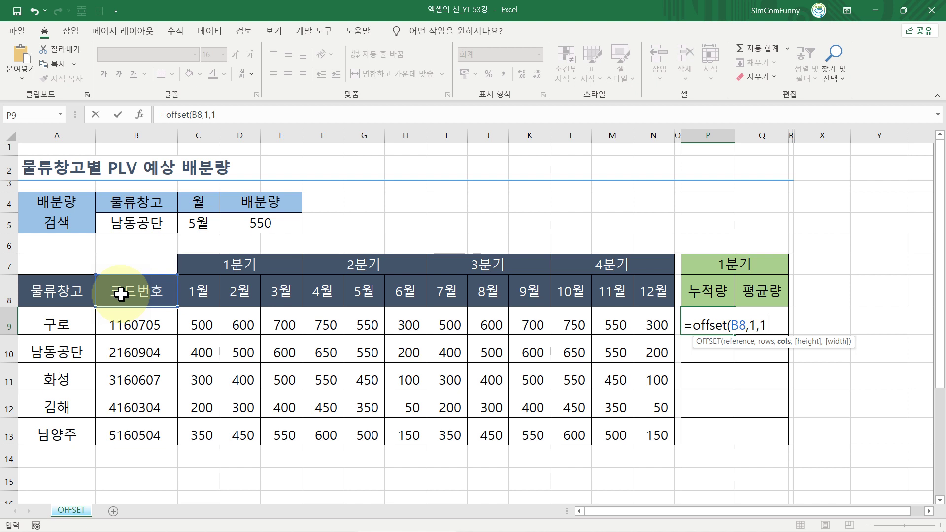
{"action": "type", "text": ","}
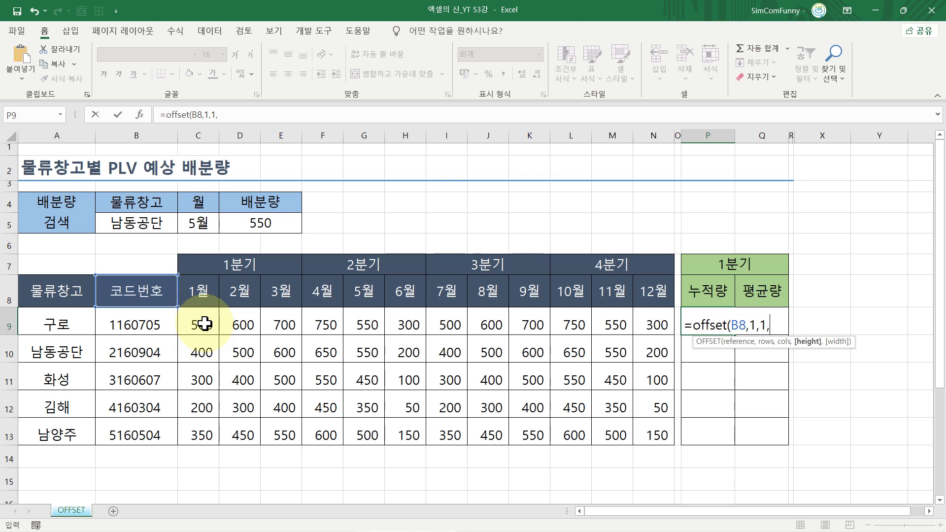
{"action": "type", "text": "1"}
{"action": "type", "text": ","}
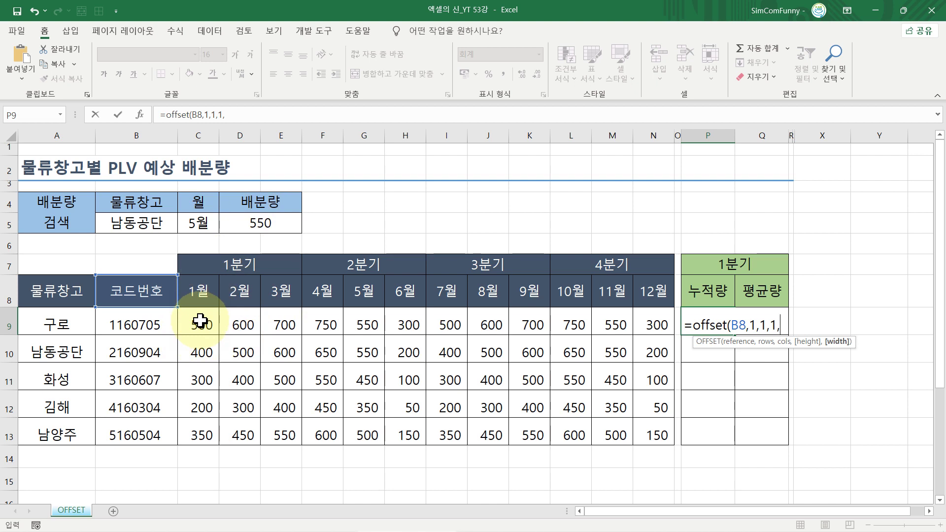
{"action": "type", "text": "3)"}
{"action": "key", "text": "Return"}
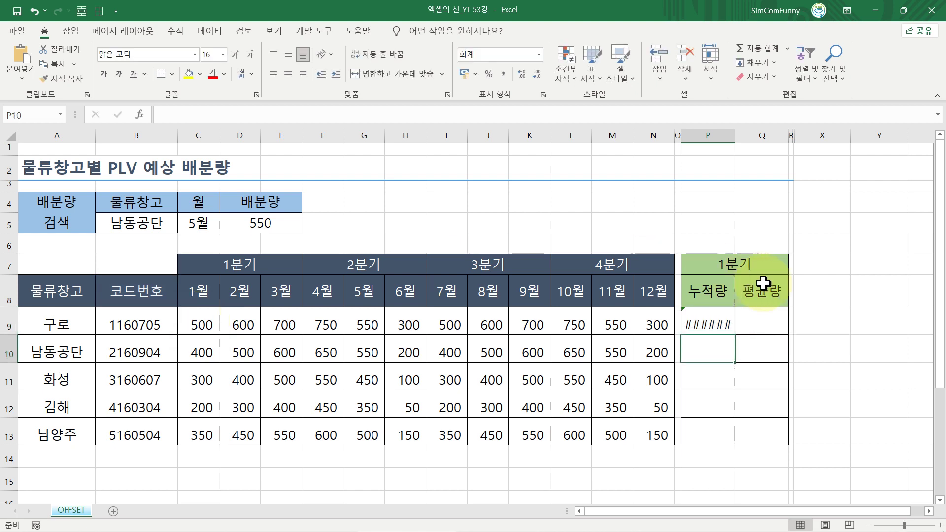
- Autofit column P's width and wrap the P9 formula in SUM as =SUM(OFFSET(B8,1,1,1,3)), checking it against the January to March values of 구로
{"action": "left_click", "coordinate": [704, 325]}
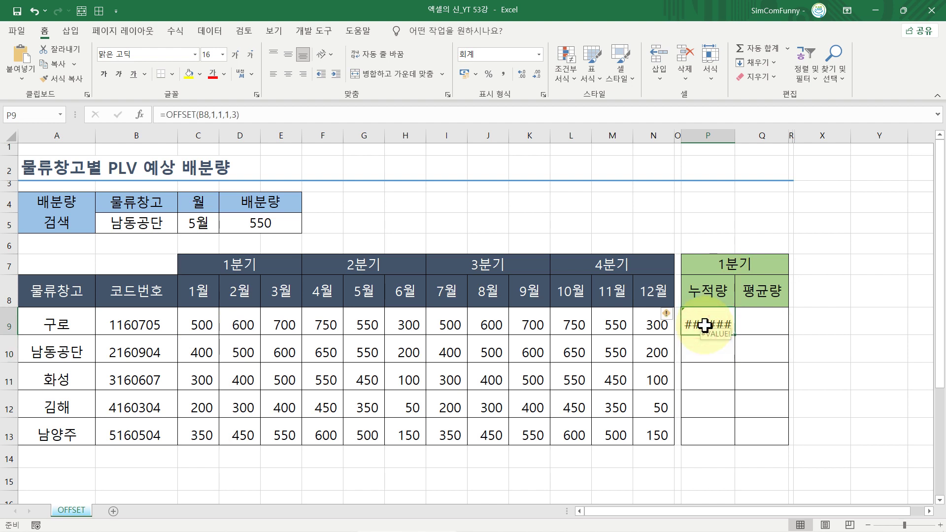
{"action": "double_click", "coordinate": [735, 136]}
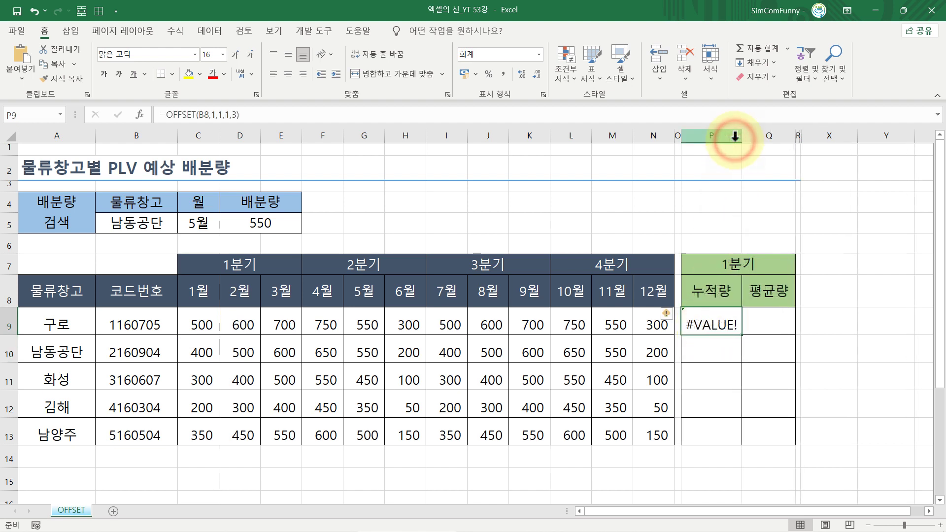
{"action": "double_click", "coordinate": [707, 328]}
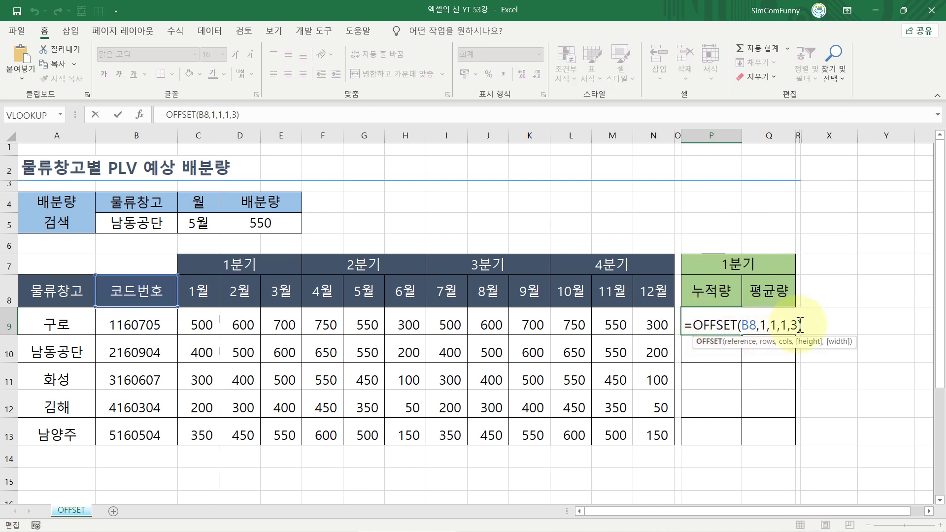
{"action": "left_click", "coordinate": [695, 325]}
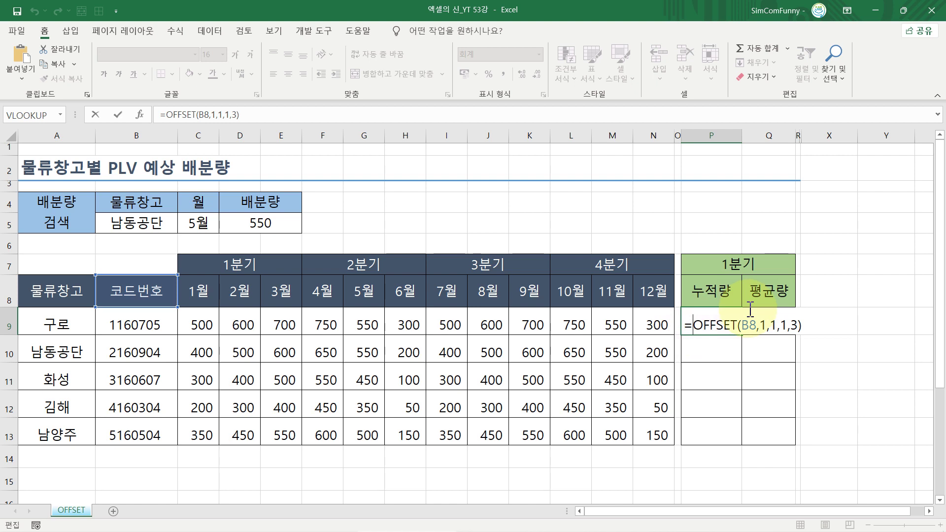
{"action": "type", "text": "SUM"}
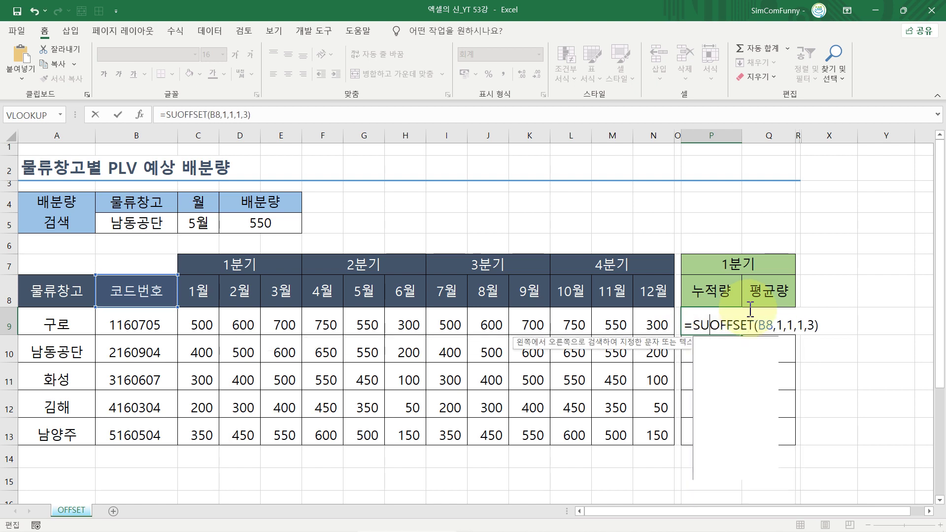
{"action": "type", "text": "("}
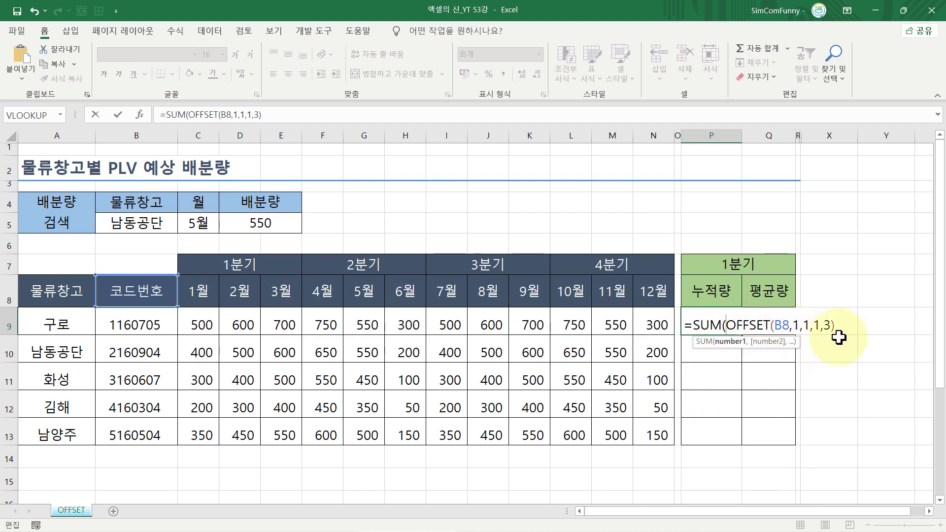
{"action": "left_click", "coordinate": [835, 323]}
{"action": "type", "text": ")"}
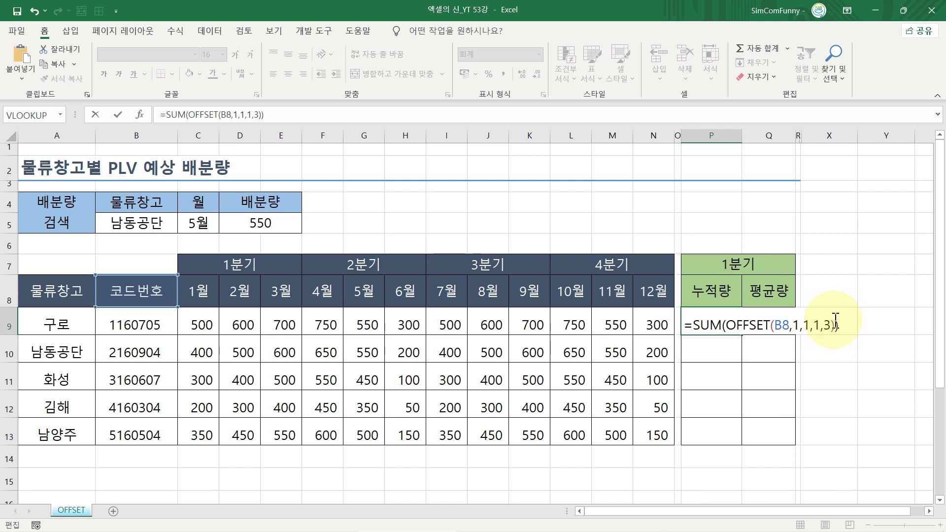
{"action": "key", "text": "Return"}
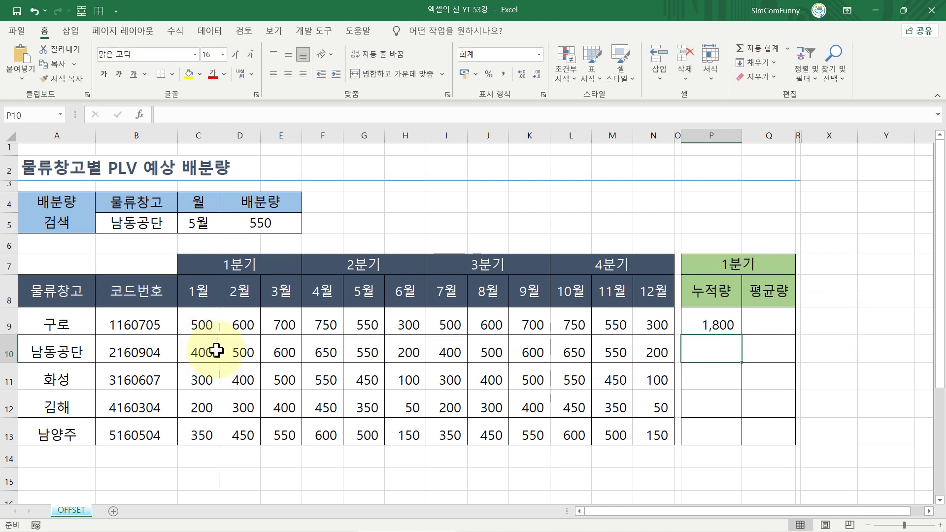
{"action": "left_click_drag", "start_coordinate": [200, 322], "coordinate": [275, 321]}
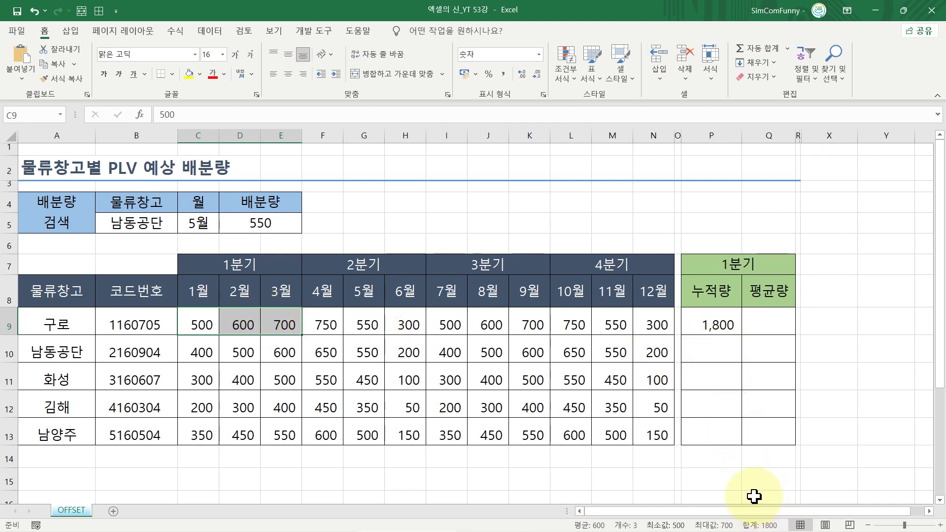
- Copy the SUM formula text from P9 into Q9, the 1분기 평균량 cell for 구로, keeping the B8 reference
{"action": "left_click", "coordinate": [720, 323]}
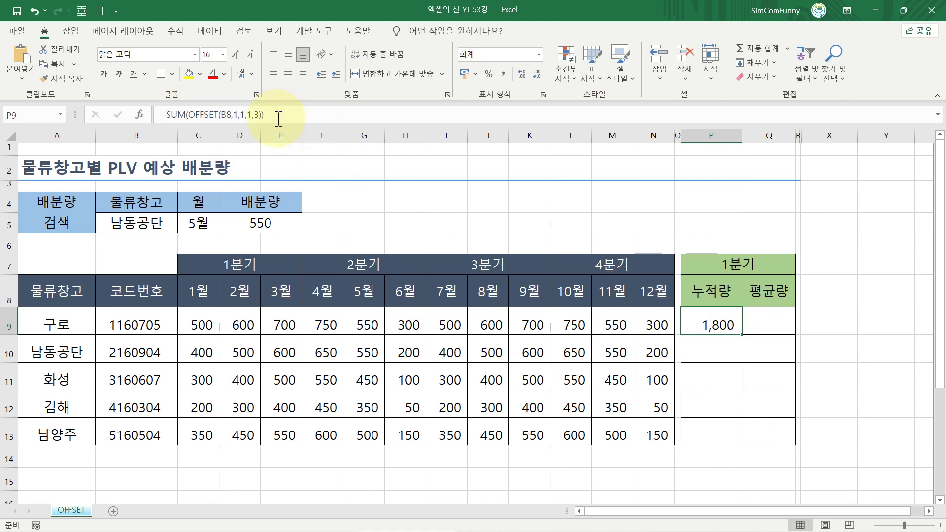
{"action": "left_click_drag", "start_coordinate": [271, 114], "coordinate": [155, 103]}
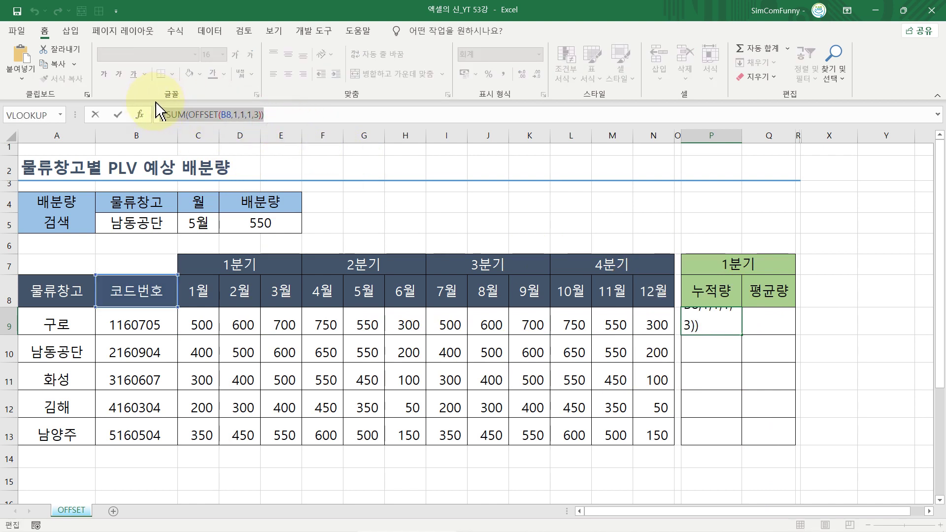
{"action": "key", "text": "Escape"}
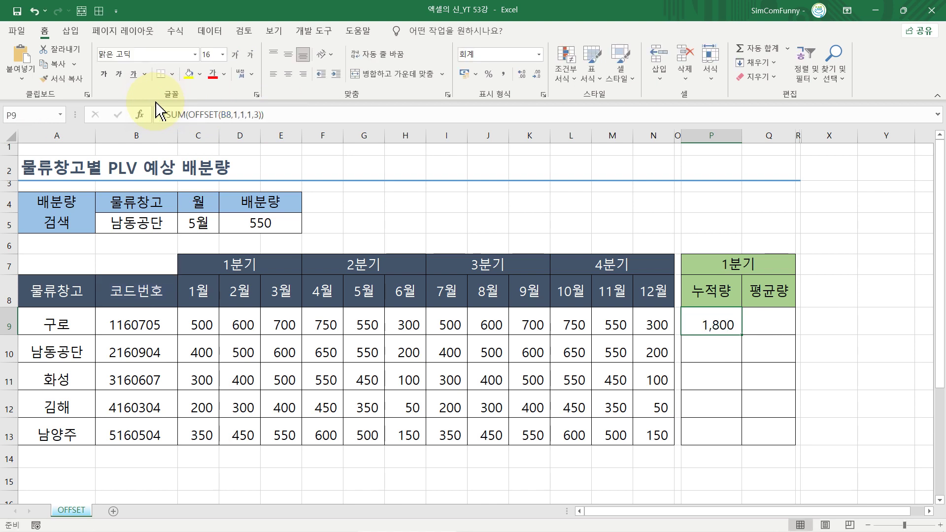
{"action": "left_click", "coordinate": [781, 317]}
{"action": "key", "text": "ctrl+v"}
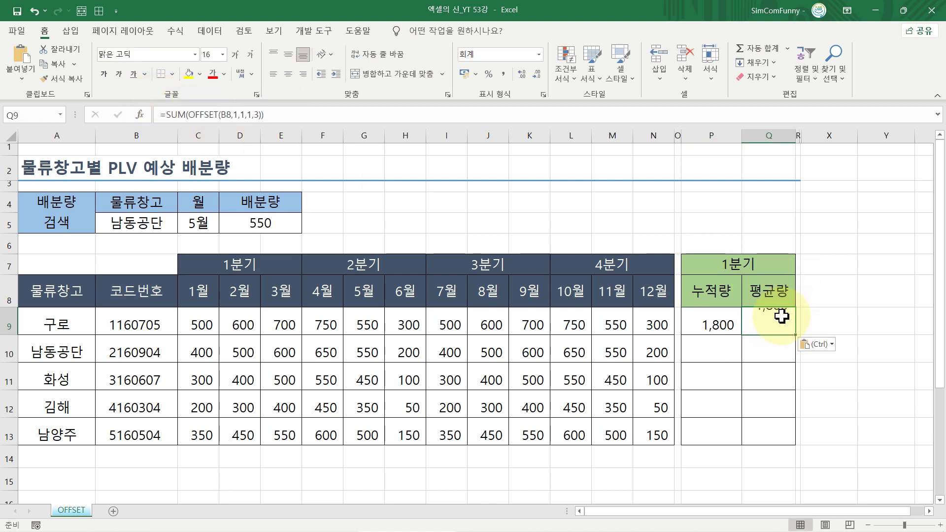
- Replace SUM with AVERAGE in Q9 to get =AVERAGE(OFFSET(B8,1,1,1,3)), and check it against 구로's January to March values
{"action": "left_click", "coordinate": [188, 117]}
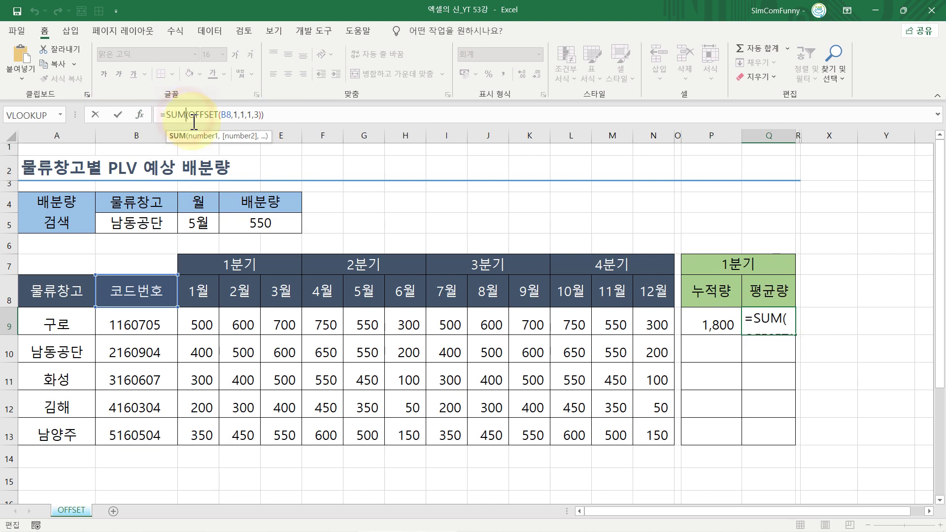
{"action": "key", "text": "BackSpace"}
{"action": "key", "text": "BackSpace"}
{"action": "key", "text": "BackSpace"}
{"action": "type", "text": "AVEERAG"}
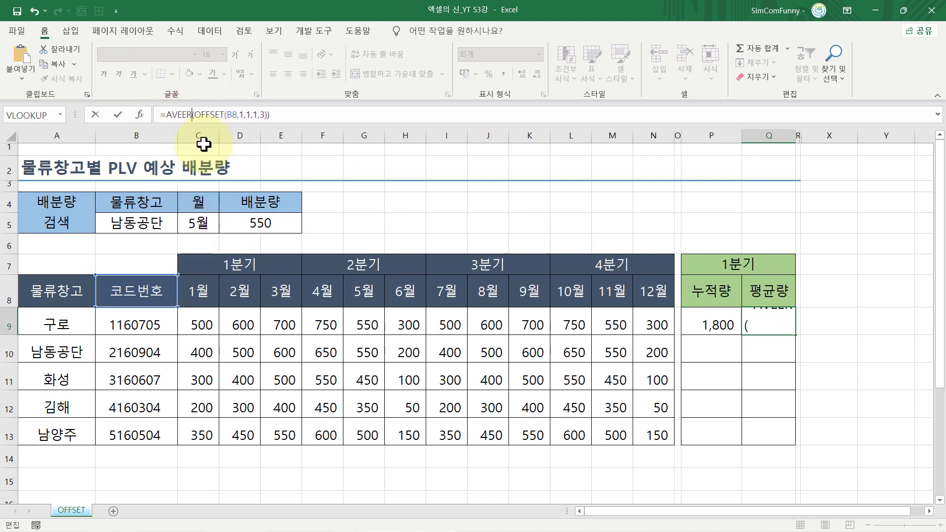
{"action": "key", "text": "BackSpace"}
{"action": "key", "text": "BackSpace"}
{"action": "key", "text": "BackSpace"}
{"action": "key", "text": "BackSpace"}
{"action": "type", "text": "RAGE"}
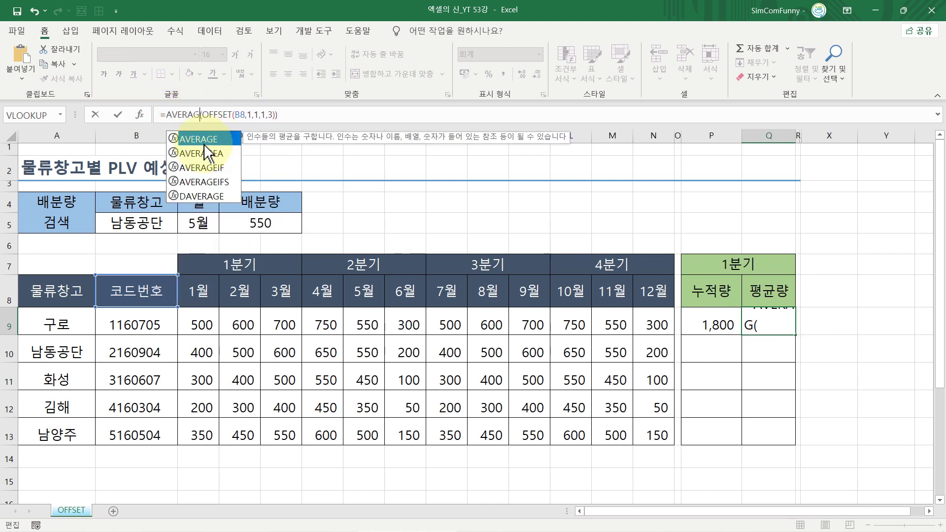
{"action": "key", "text": "Return"}
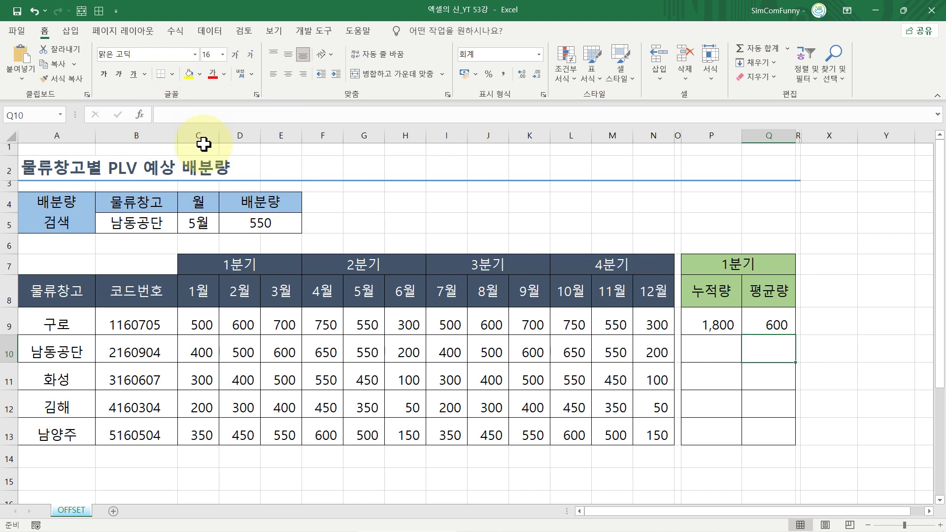
{"action": "left_click_drag", "start_coordinate": [200, 323], "coordinate": [269, 323]}
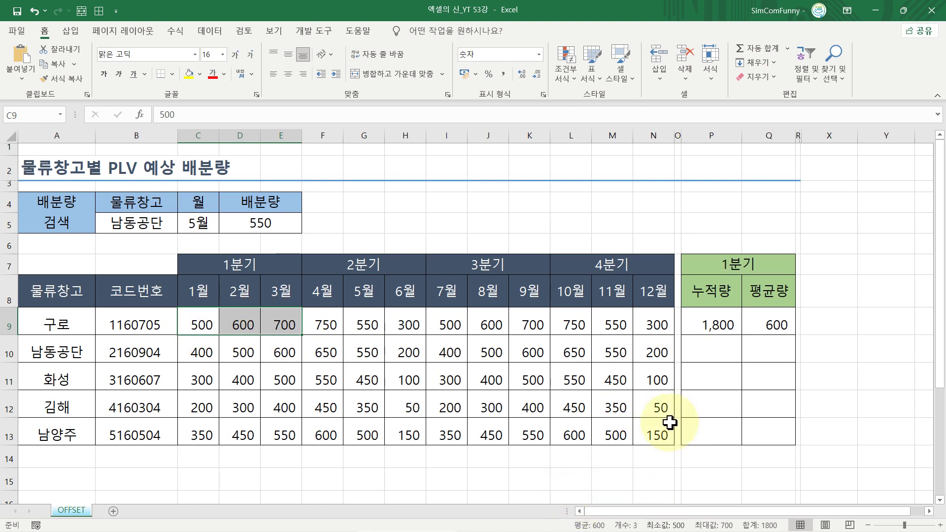
- Fill the 누적량 and 평균량 formulas from P9:Q9 down through row 13, and inspect the copied formula for 김해
{"action": "left_click", "coordinate": [713, 351]}
{"action": "left_click", "coordinate": [722, 326]}
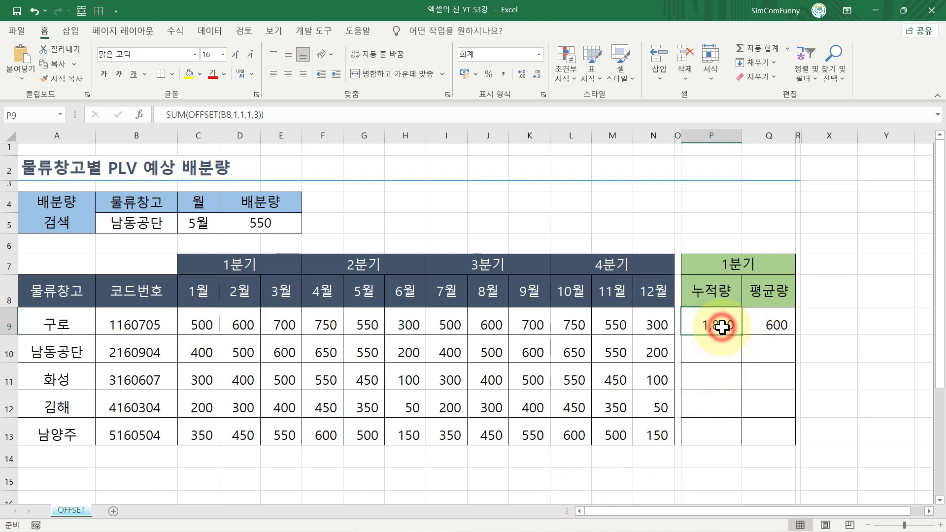
{"action": "mouse_move", "coordinate": [721, 327]}
{"action": "left_mouse_down"}
{"action": "mouse_move", "coordinate": [775, 325]}
{"action": "mouse_move", "coordinate": [794, 344]}
{"action": "mouse_move", "coordinate": [797, 436]}
{"action": "left_mouse_up"}
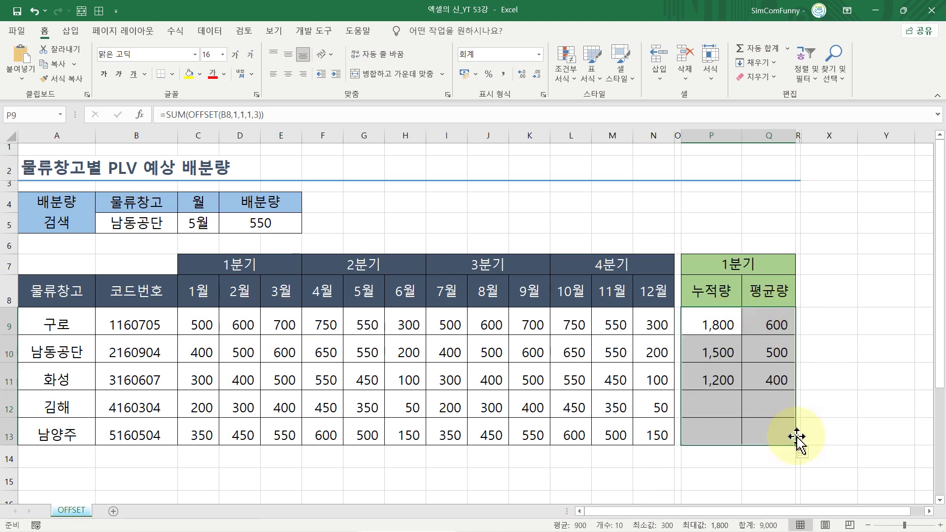
{"action": "double_click", "coordinate": [717, 408]}
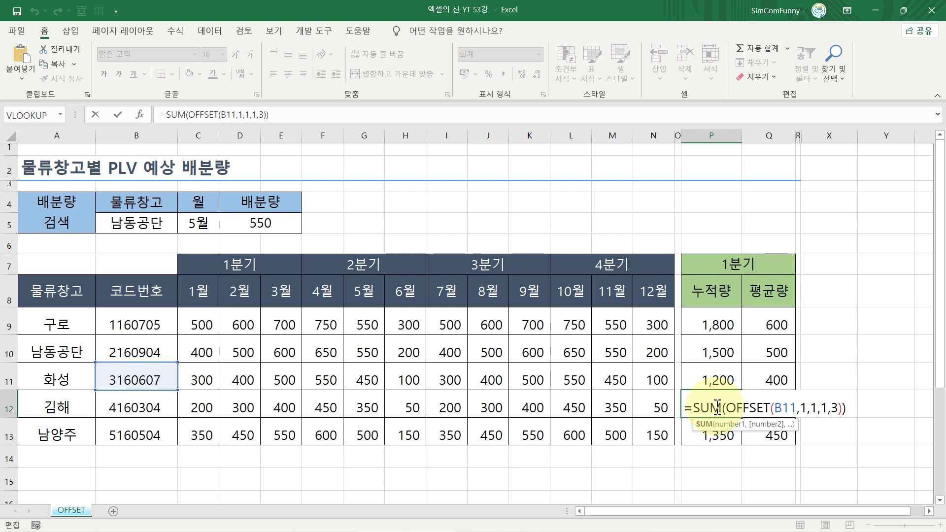
{"action": "key", "text": "Return"}
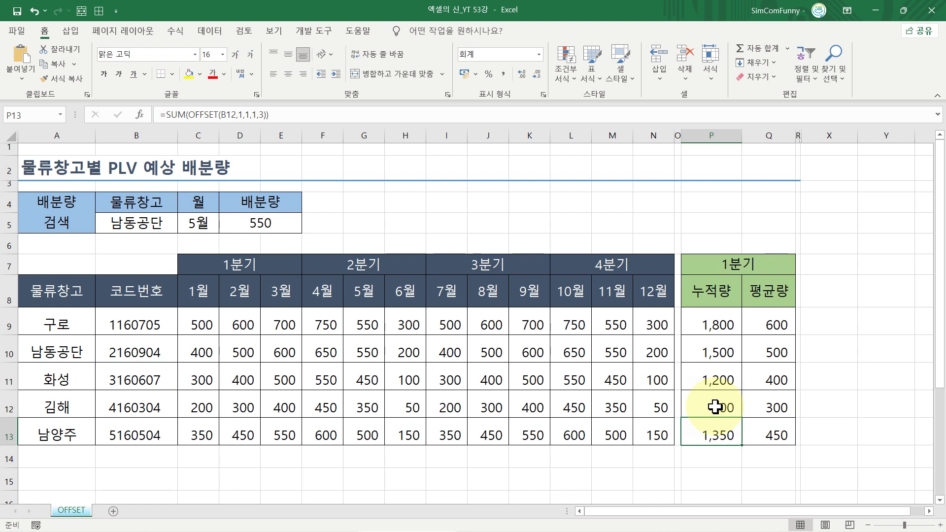
- Review the allocation lookup: the warehouse in B5, the month in C5, and the arguments of the OFFSET formula in D5
{"action": "left_click", "coordinate": [380, 384]}
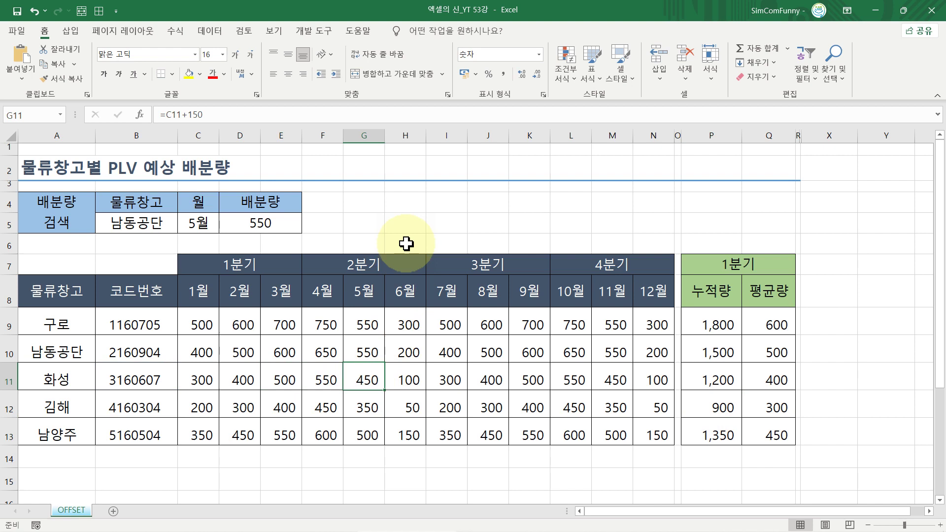
{"action": "left_click", "coordinate": [127, 223]}
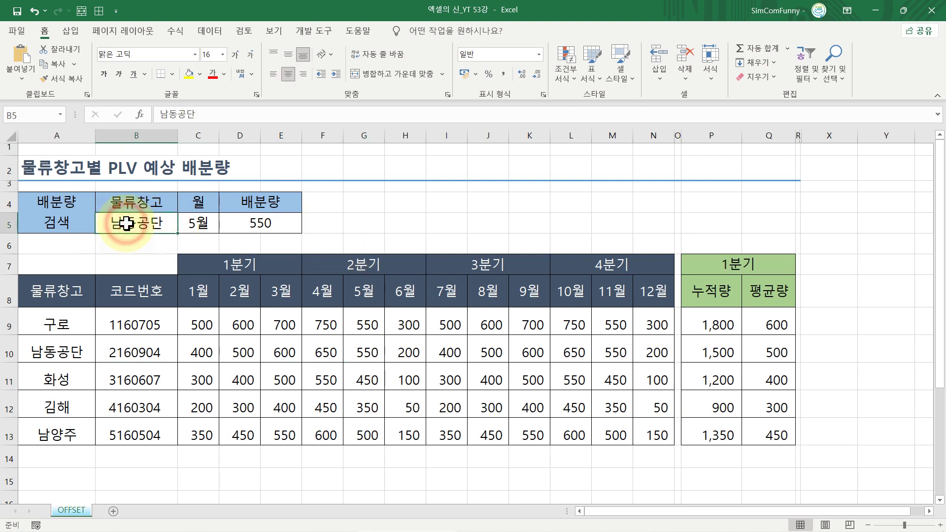
{"action": "left_click", "coordinate": [206, 224]}
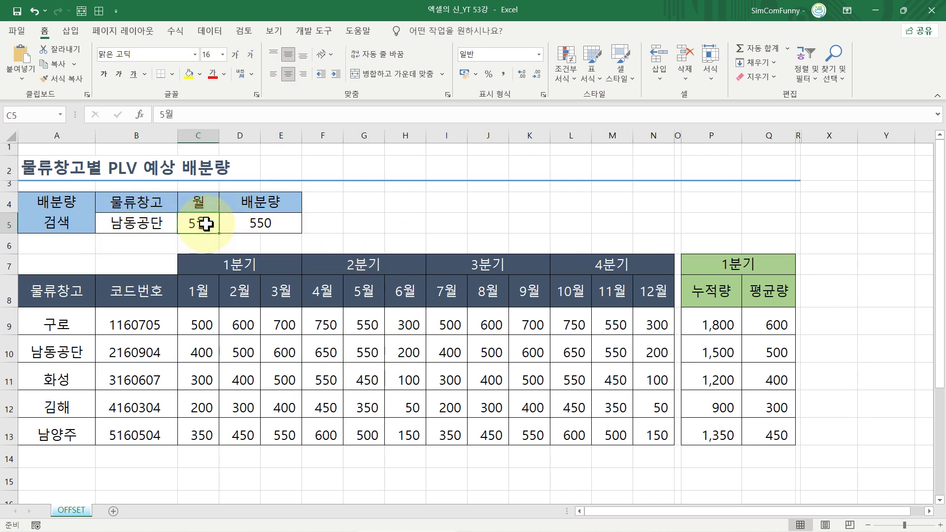
{"action": "left_click", "coordinate": [238, 224]}
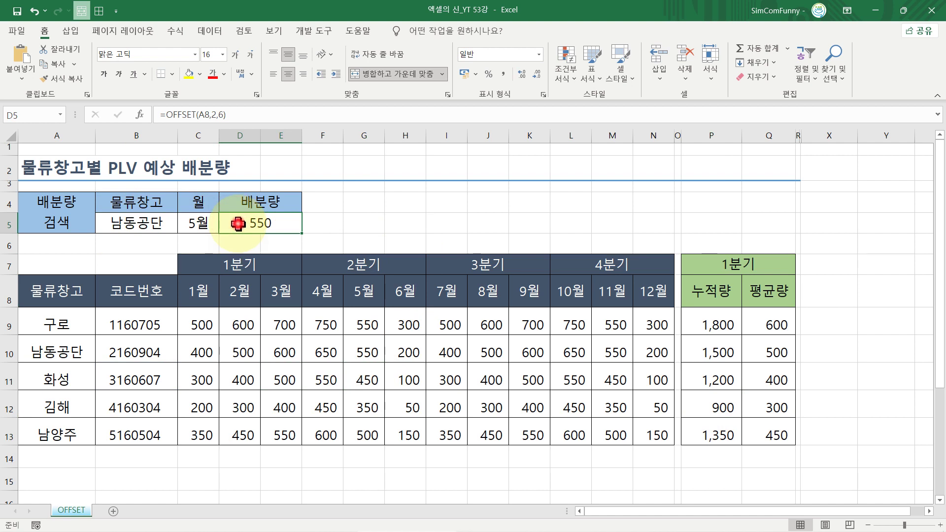
{"action": "double_click", "coordinate": [238, 224]}
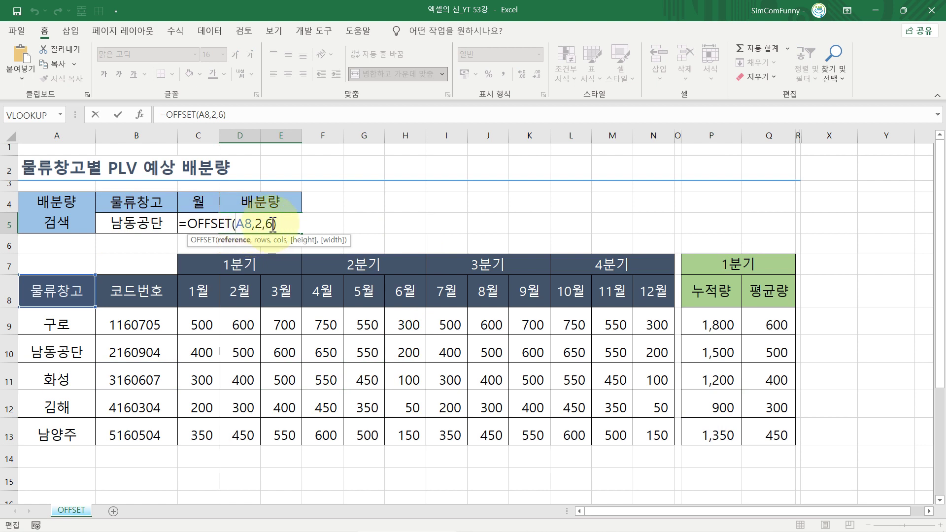
{"action": "key", "text": "Escape"}
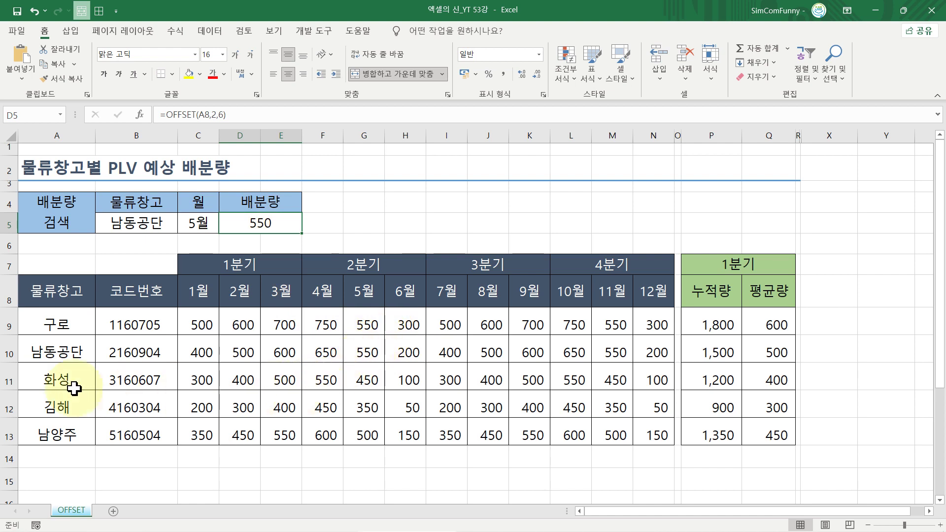
- Trace the 남동공단 row and the 5월 column to their intersection in G10, and compare them with the search conditions in B5 and C5
{"action": "left_click", "coordinate": [5, 353]}
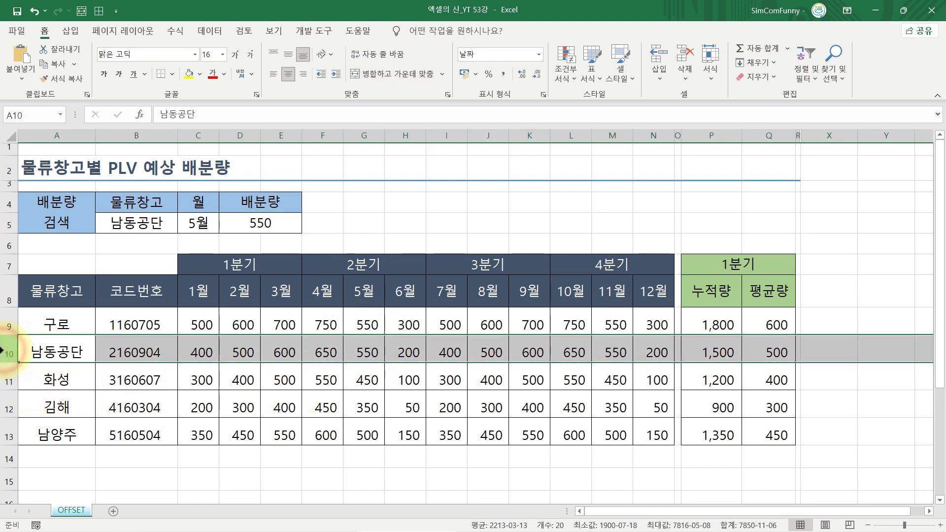
{"action": "left_click", "coordinate": [363, 134]}
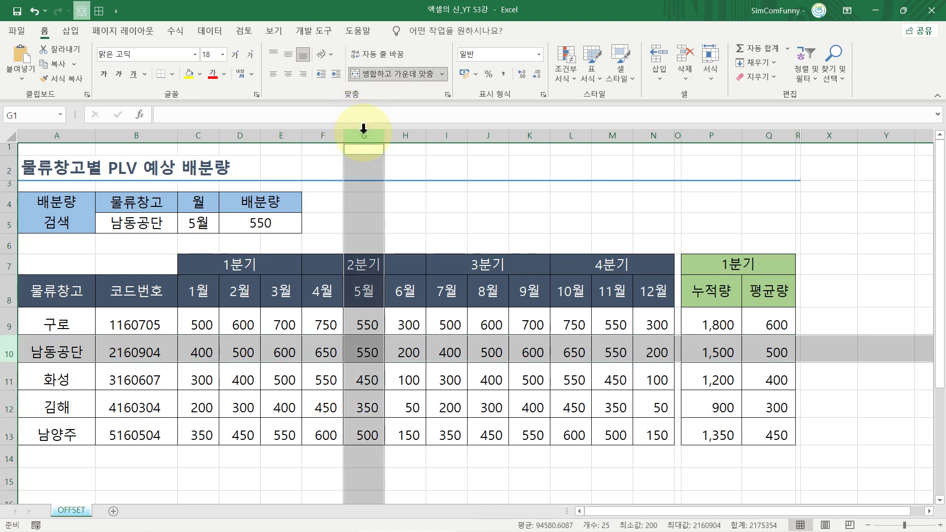
{"action": "left_click", "coordinate": [365, 355]}
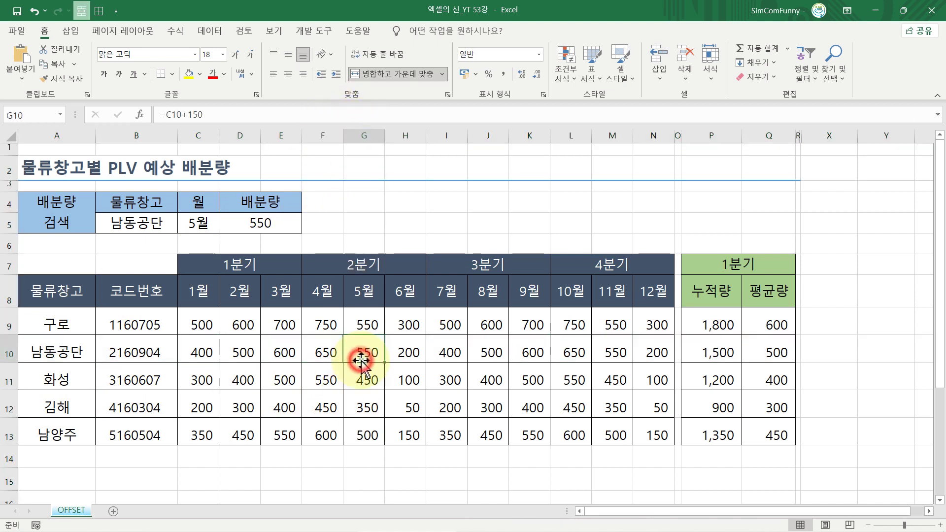
{"action": "left_click", "coordinate": [123, 225]}
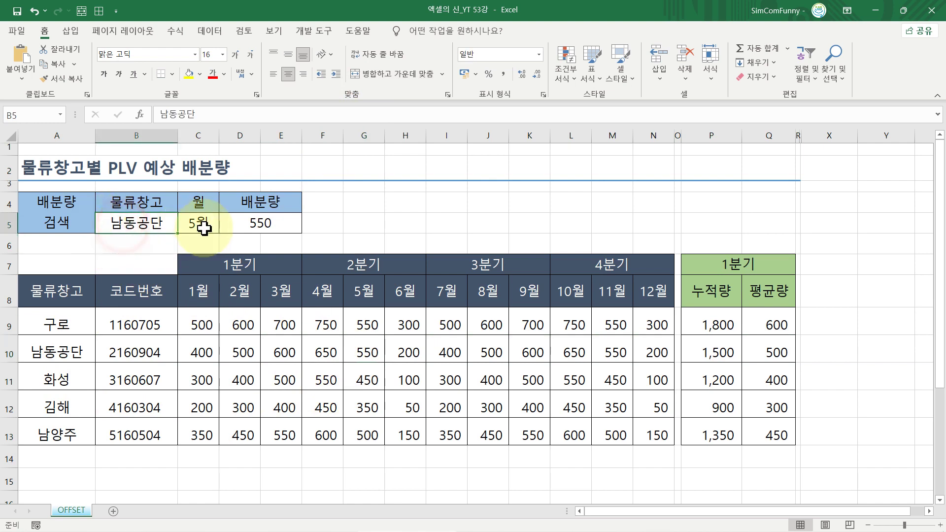
{"action": "left_click", "coordinate": [203, 227]}
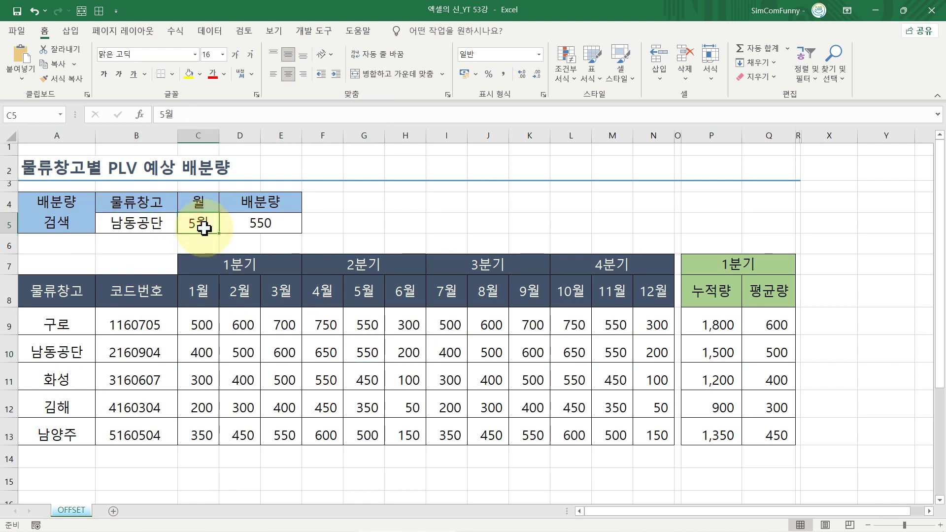
{"action": "left_click", "coordinate": [164, 222]}
{"action": "left_click", "coordinate": [208, 230]}
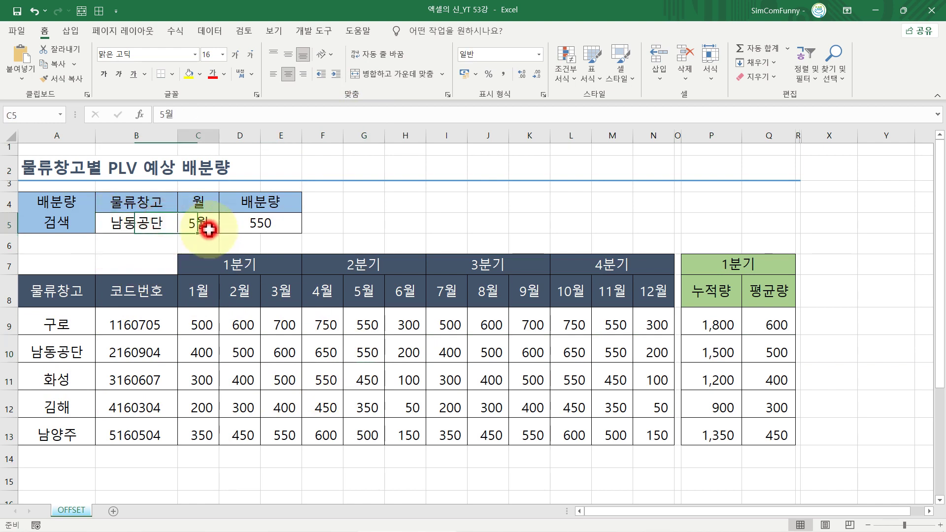
{"action": "left_click", "coordinate": [136, 233]}
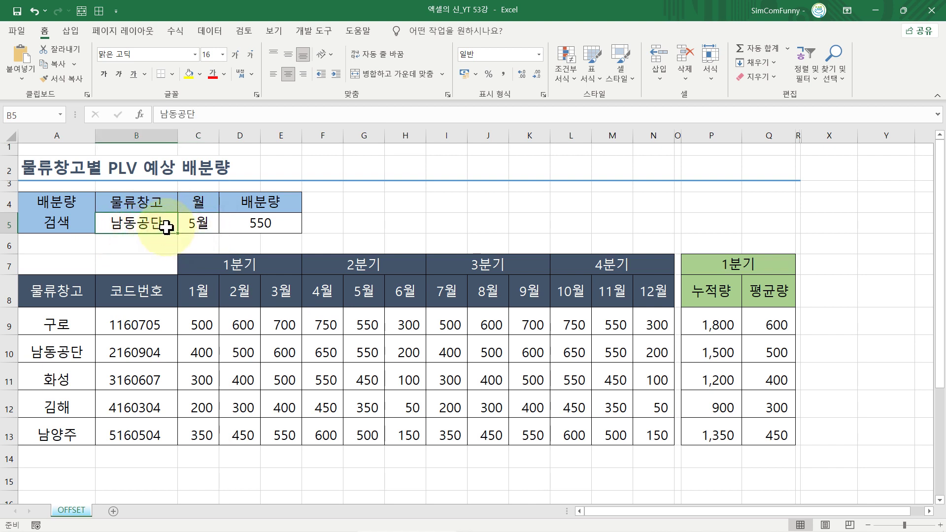
- Compare the search conditions in B5 and C5 with the fixed rows and cols arguments of the OFFSET formula in D5
{"action": "left_click", "coordinate": [241, 225]}
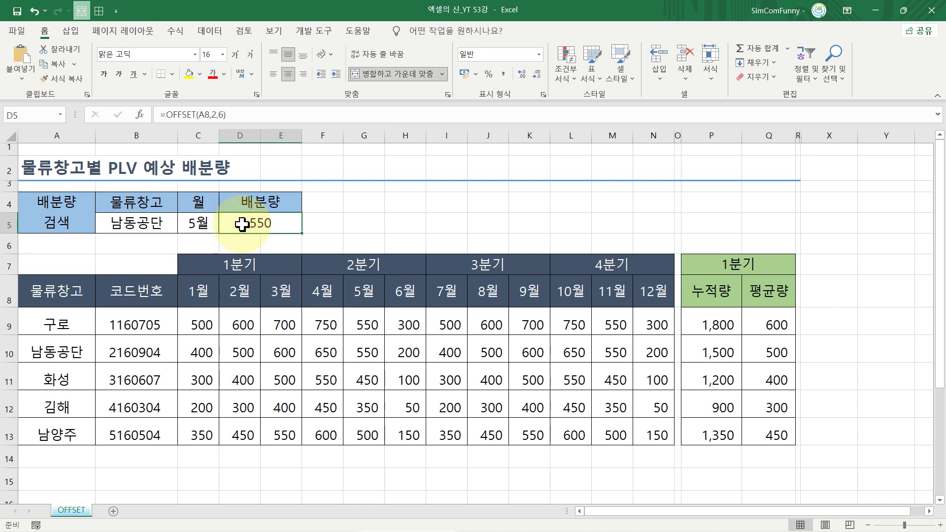
{"action": "left_click", "coordinate": [150, 223]}
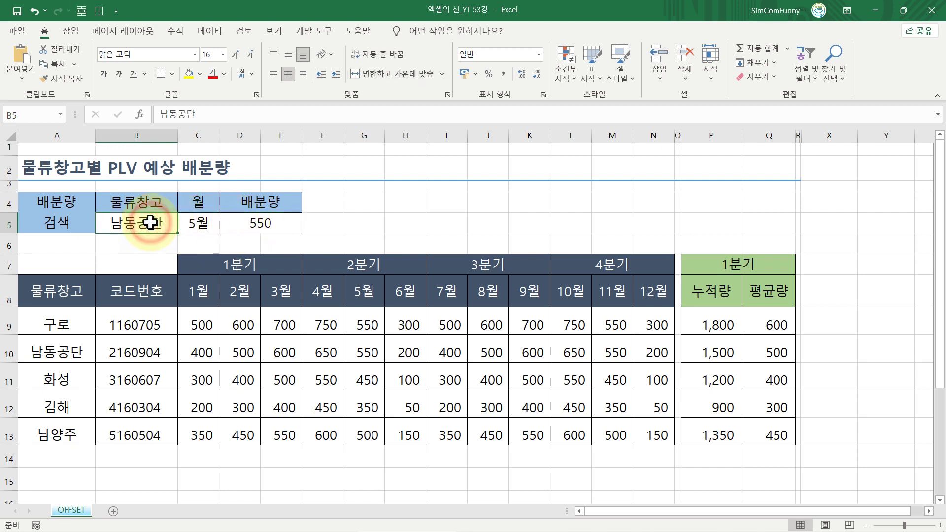
{"action": "left_click", "coordinate": [212, 226]}
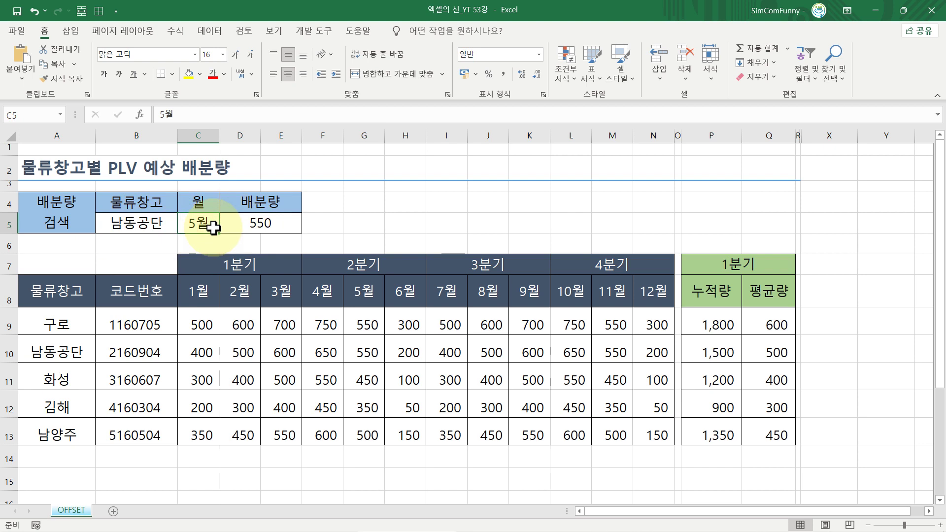
{"action": "double_click", "coordinate": [249, 228]}
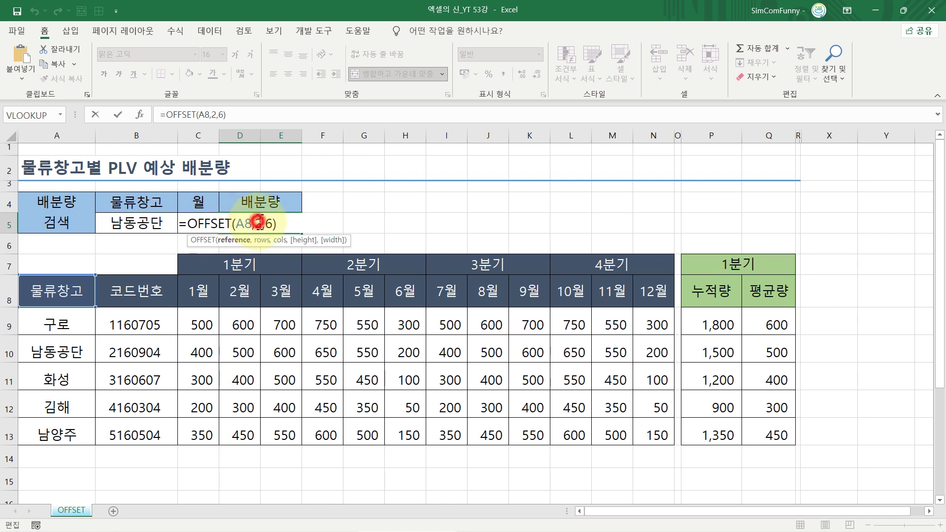
{"action": "left_click", "coordinate": [263, 224]}
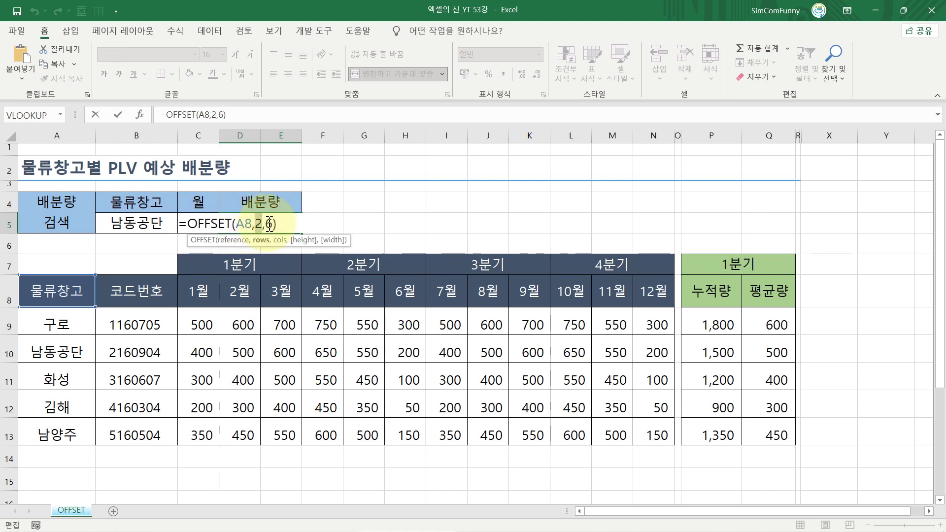
{"action": "left_click", "coordinate": [274, 225]}
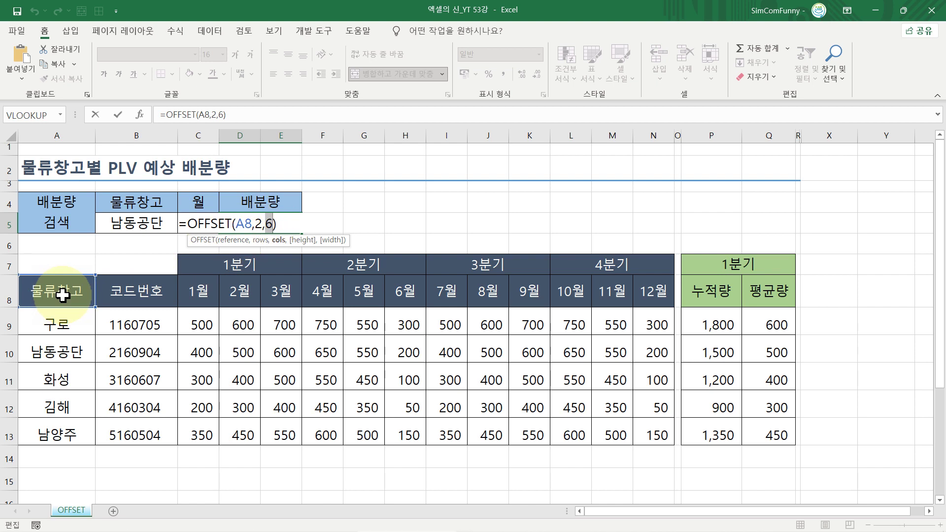
- Remove the fixed row and column numbers from the OFFSET formula in D5 and enter MATCH(B5,A9:A13,0) as its rows argument
{"action": "key", "text": "BackSpace"}
{"action": "key", "text": "BackSpace"}
{"action": "key", "text": "BackSpace"}
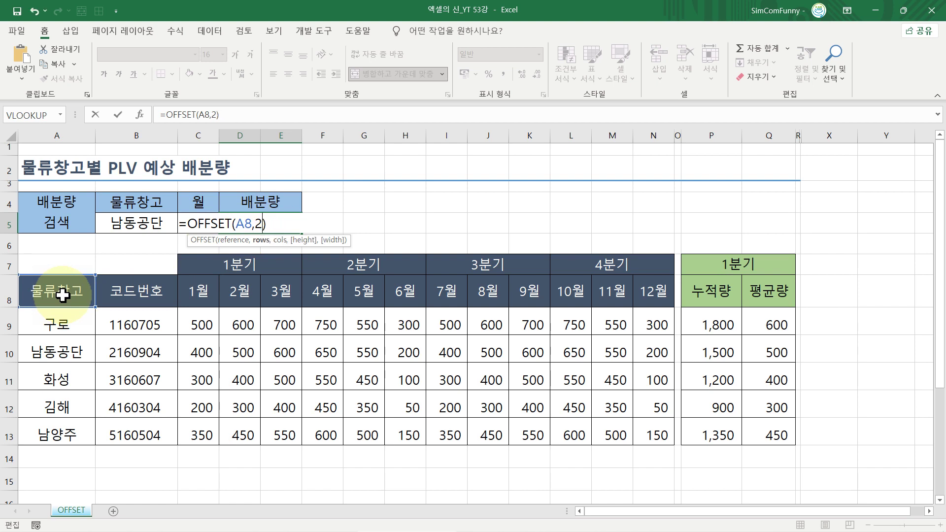
{"action": "type", "text": "MATCH"}
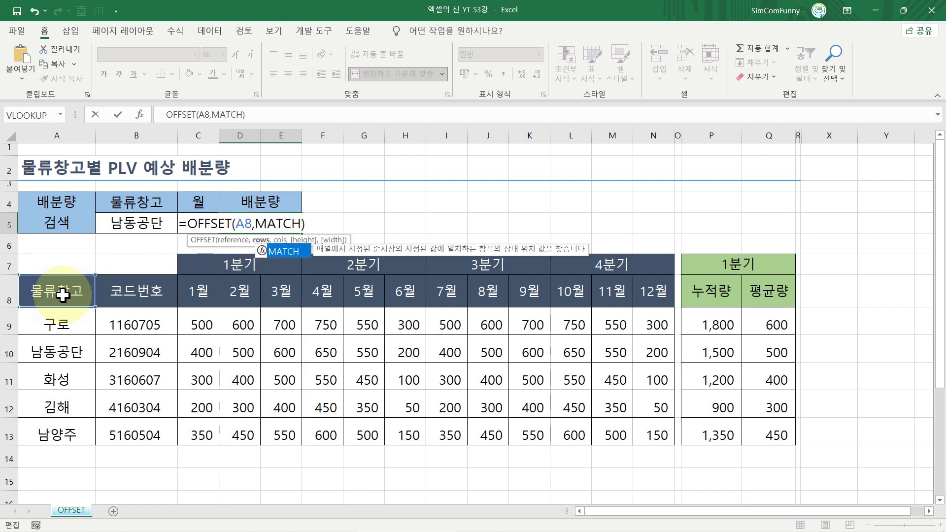
{"action": "key", "text": "Delete"}
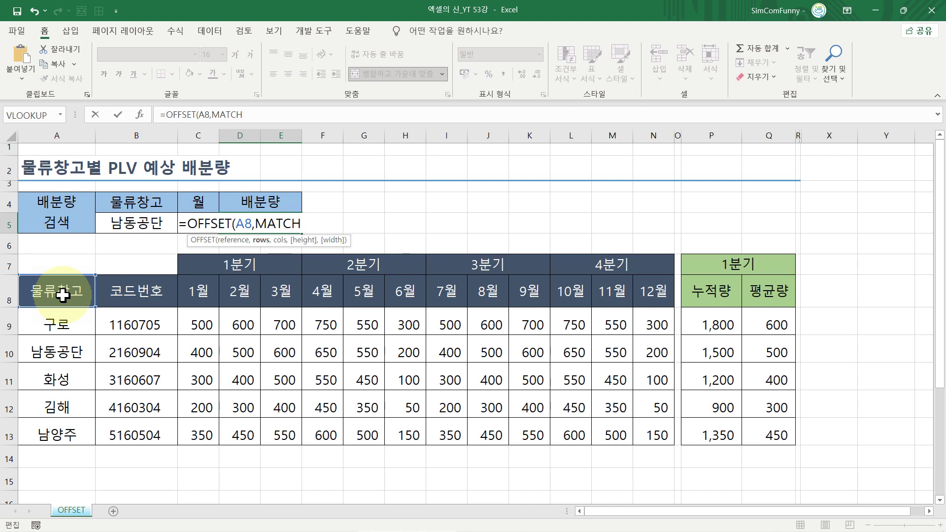
{"action": "type", "text": "("}
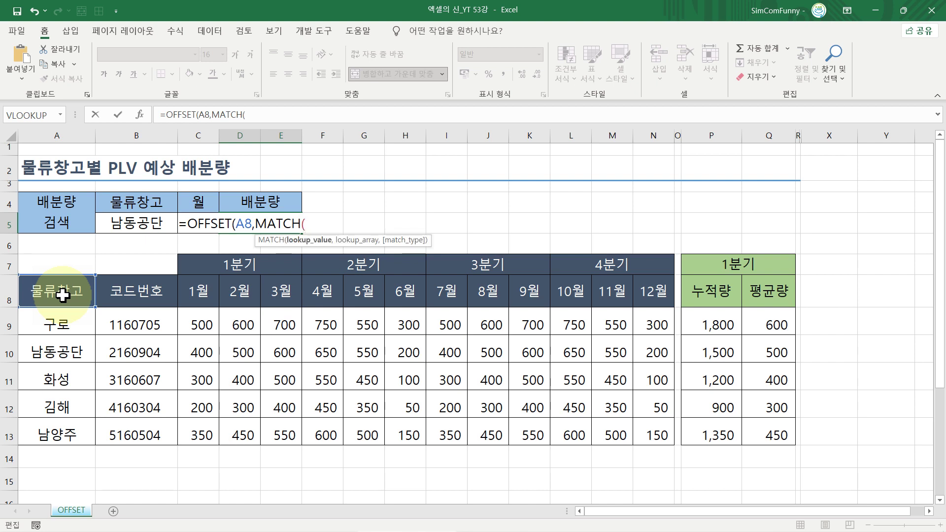
{"action": "left_click", "coordinate": [138, 227]}
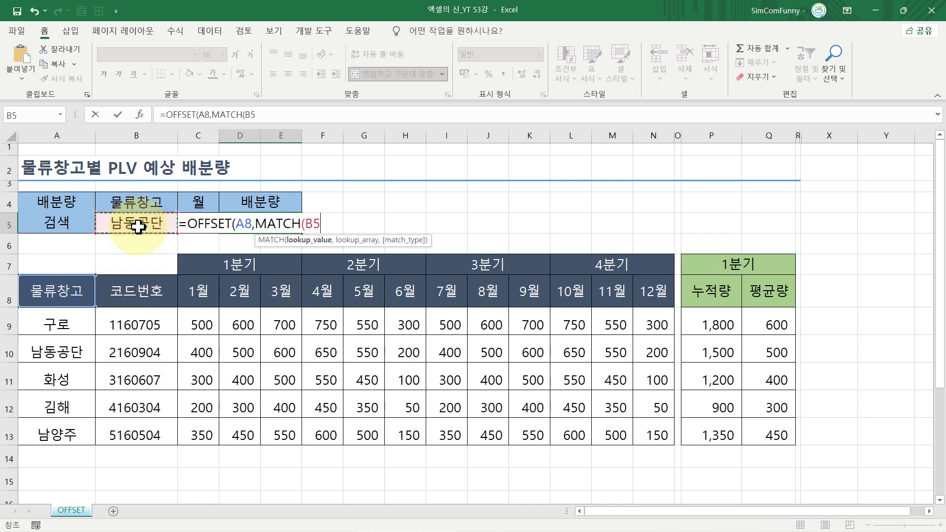
{"action": "type", "text": ","}
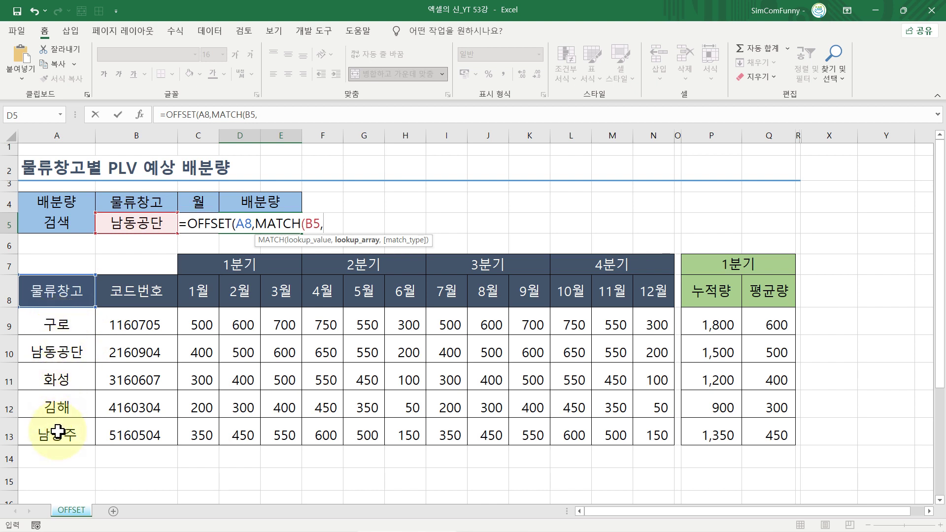
{"action": "left_click_drag", "start_coordinate": [58, 322], "coordinate": [60, 424]}
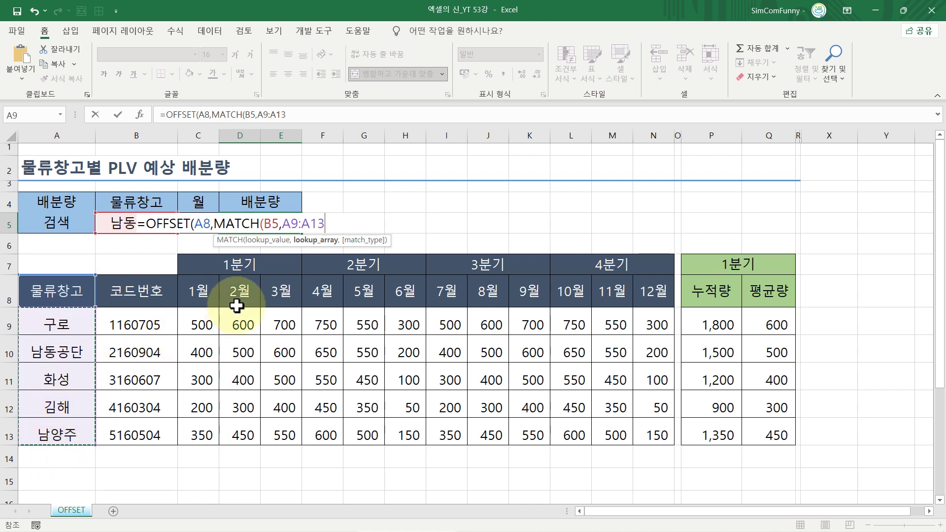
{"action": "left_click_drag", "start_coordinate": [27, 313], "coordinate": [58, 440]}
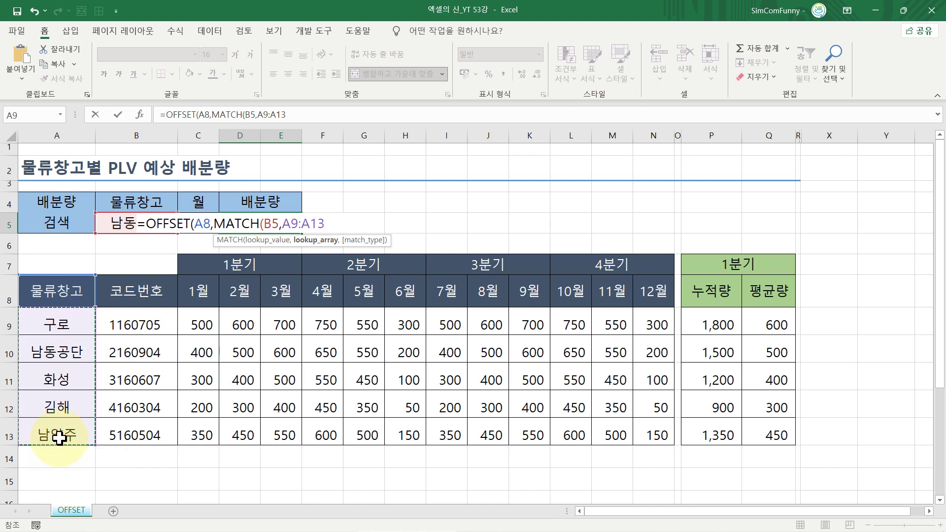
{"action": "type", "text": ","}
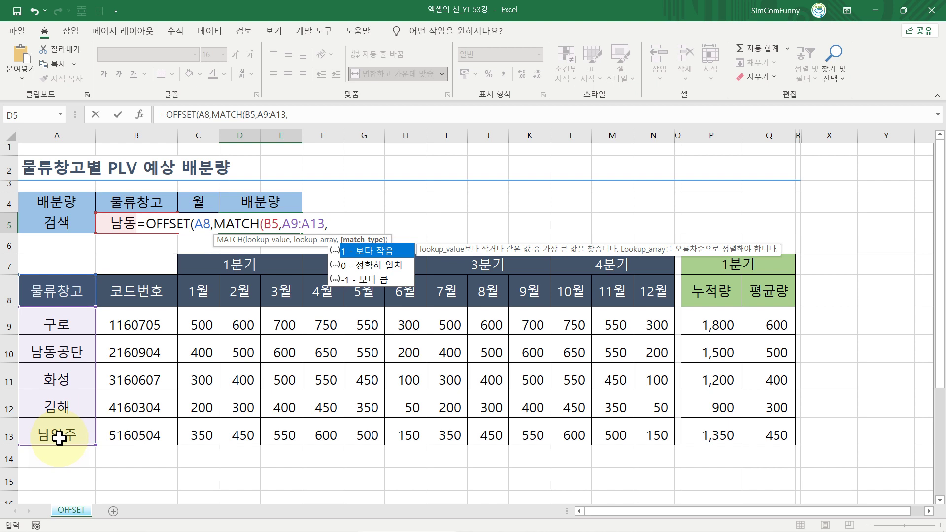
{"action": "type", "text": "0),"}
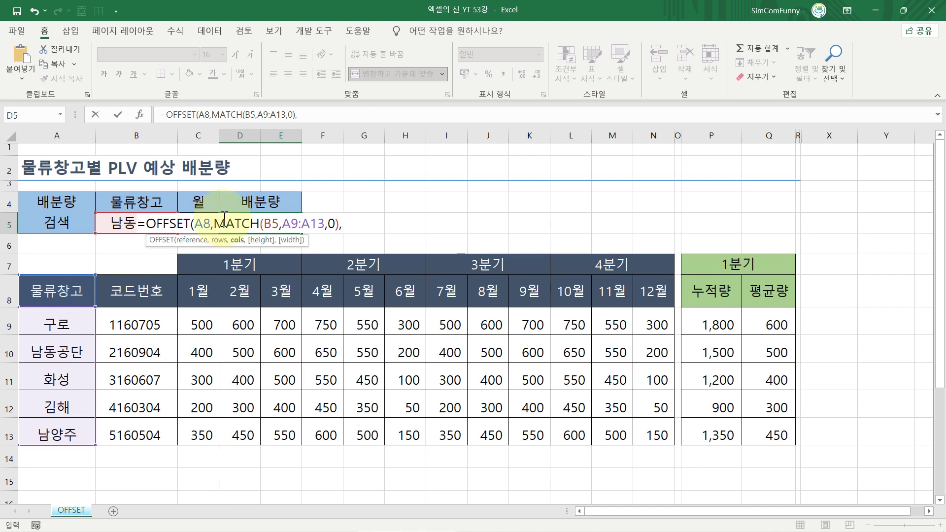
- Add MATCH(C5,B8:N8,0) as the cols argument of the OFFSET formula in D5 and complete the formula
{"action": "type", "text": "MATCH"}
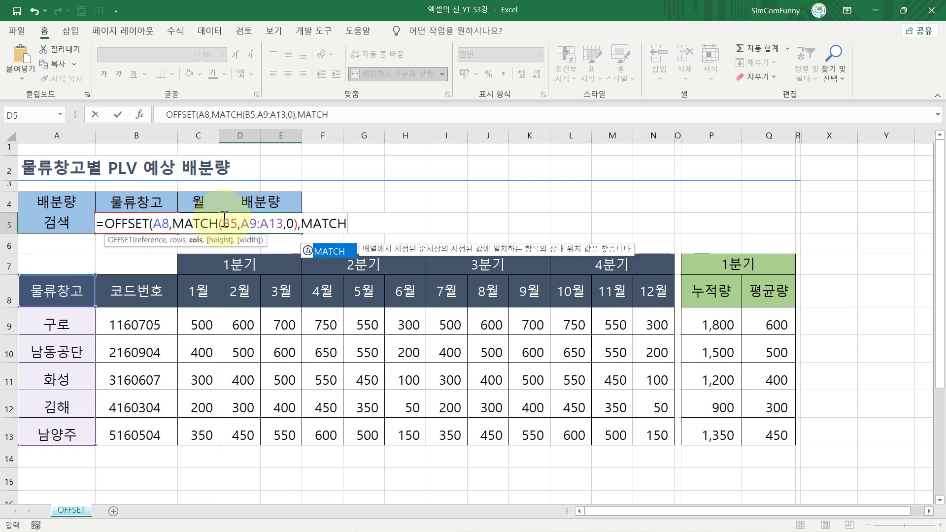
{"action": "type", "text": "("}
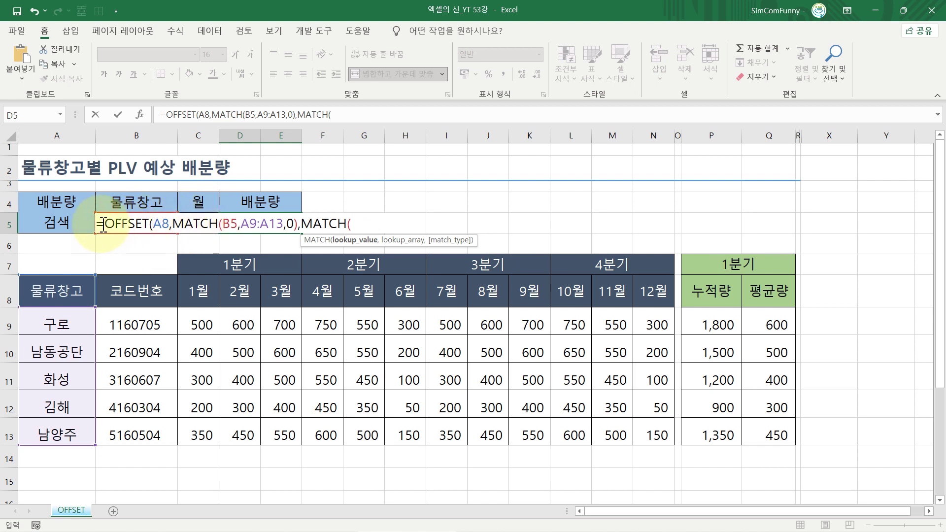
{"action": "left_click", "coordinate": [197, 201]}
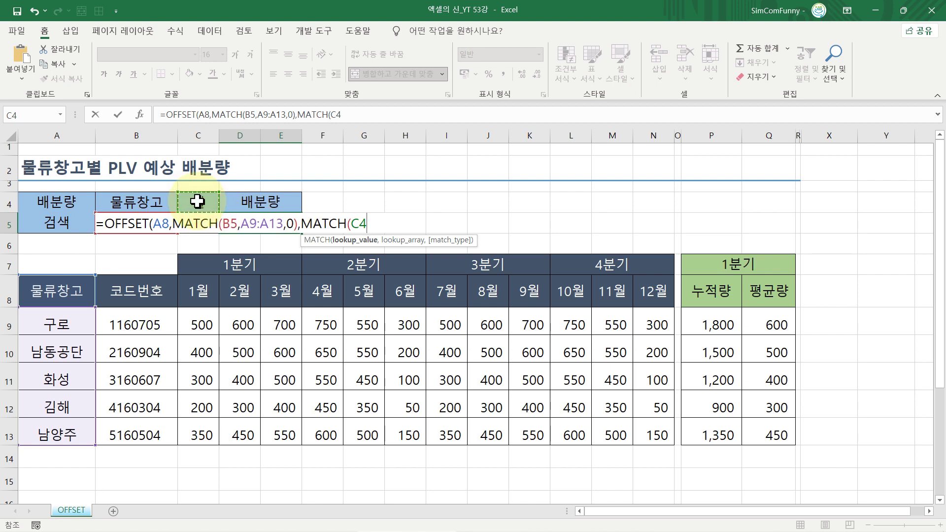
{"action": "key", "text": "Down"}
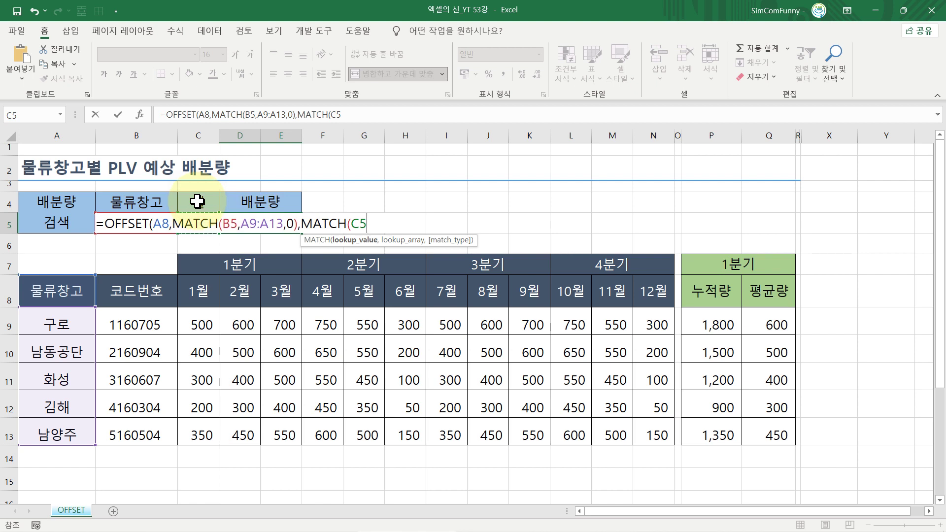
{"action": "type", "text": ","}
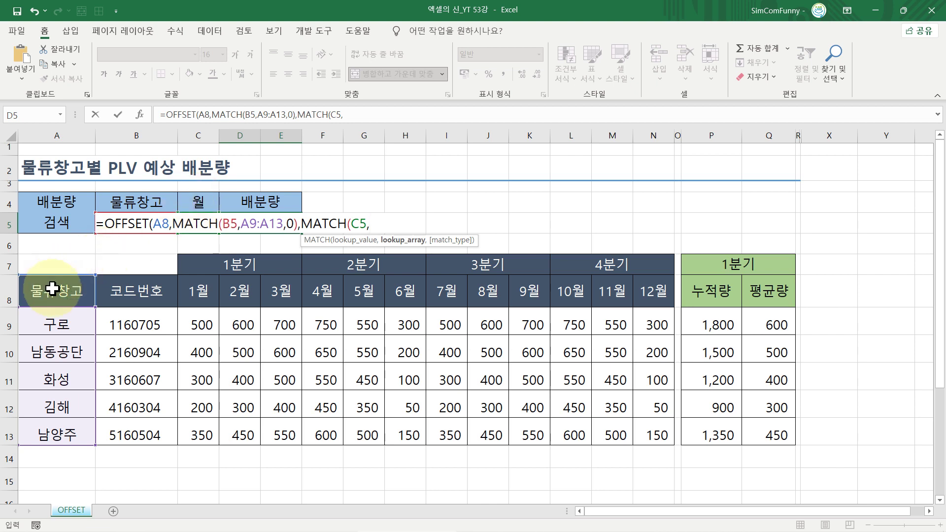
{"action": "left_click", "coordinate": [120, 293]}
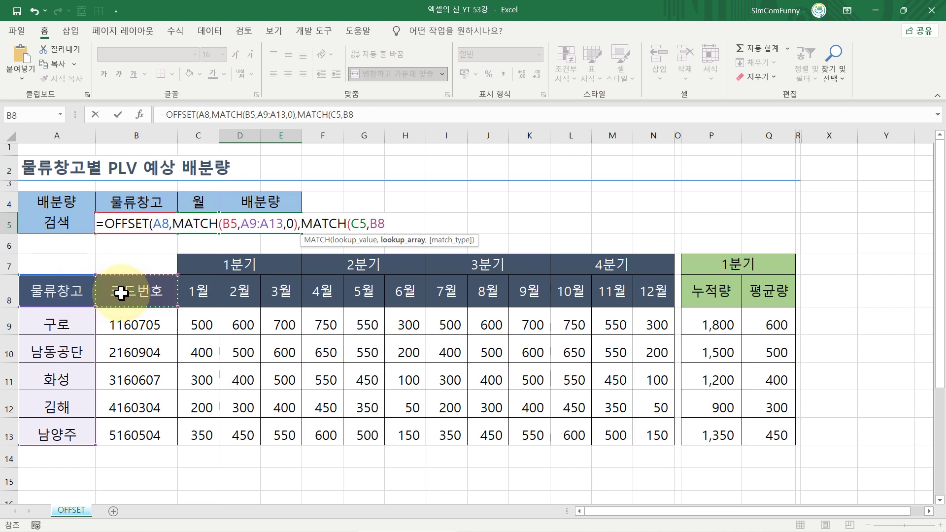
{"action": "left_click_drag", "start_coordinate": [148, 289], "coordinate": [279, 289]}
{"action": "left_click_drag", "start_coordinate": [344, 291], "coordinate": [646, 295]}
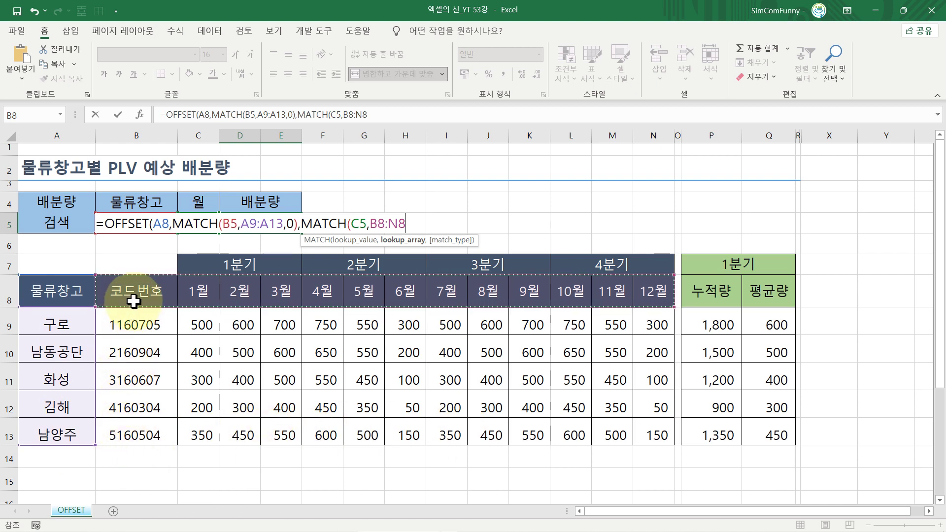
{"action": "type", "text": ","}
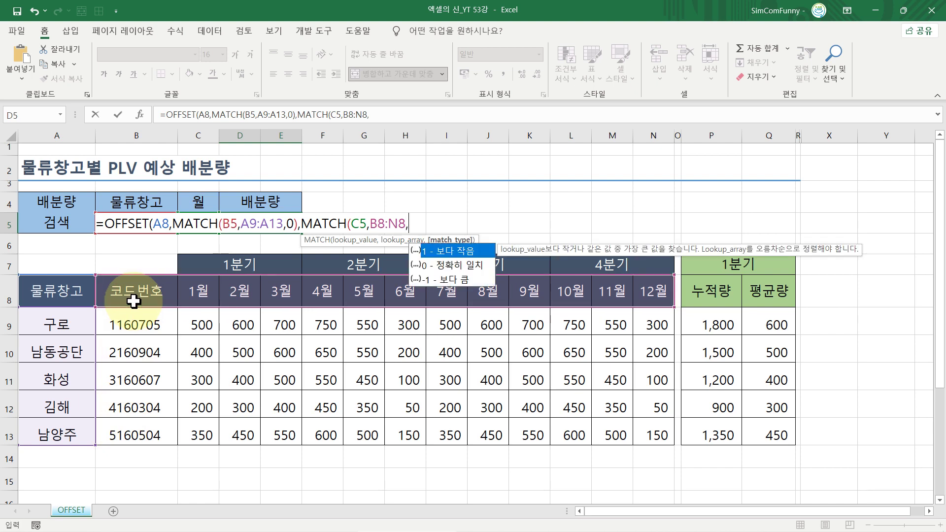
{"action": "type", "text": "0)"}
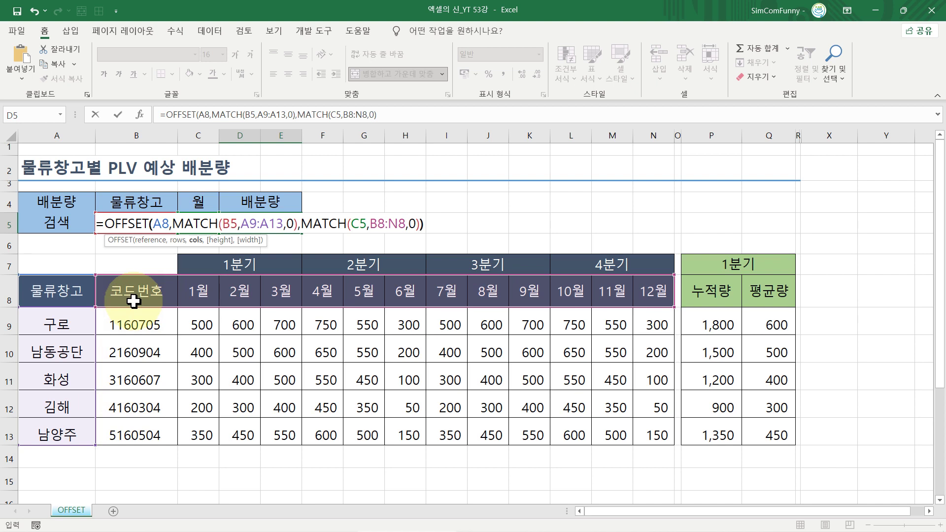
{"action": "type", "text": ")"}
{"action": "key", "text": "Return"}
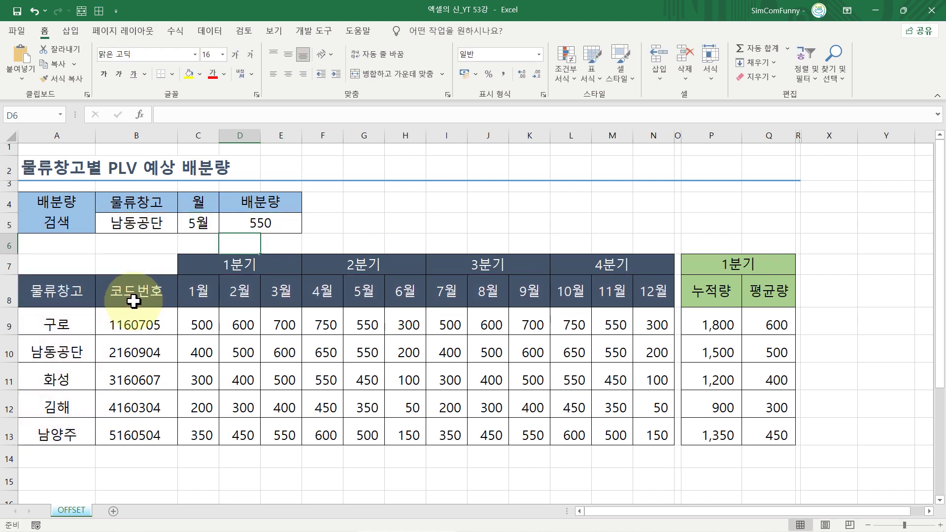
- Set the search conditions to warehouse 구로 in B5 and month 3 in C5
{"action": "left_click", "coordinate": [118, 223]}
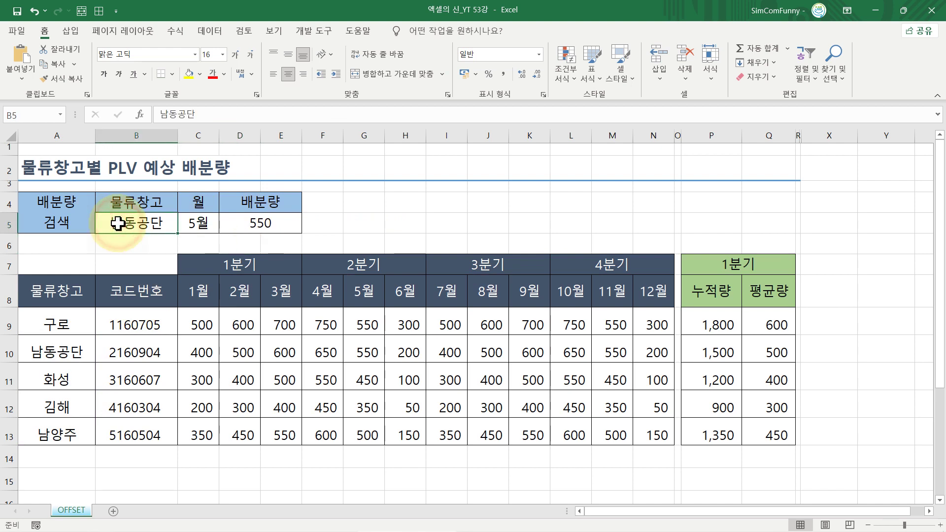
{"action": "type", "text": "RN"}
{"action": "key", "text": "BackSpace"}
{"action": "key", "text": "BackSpace"}
{"action": "type", "text": "구로"}
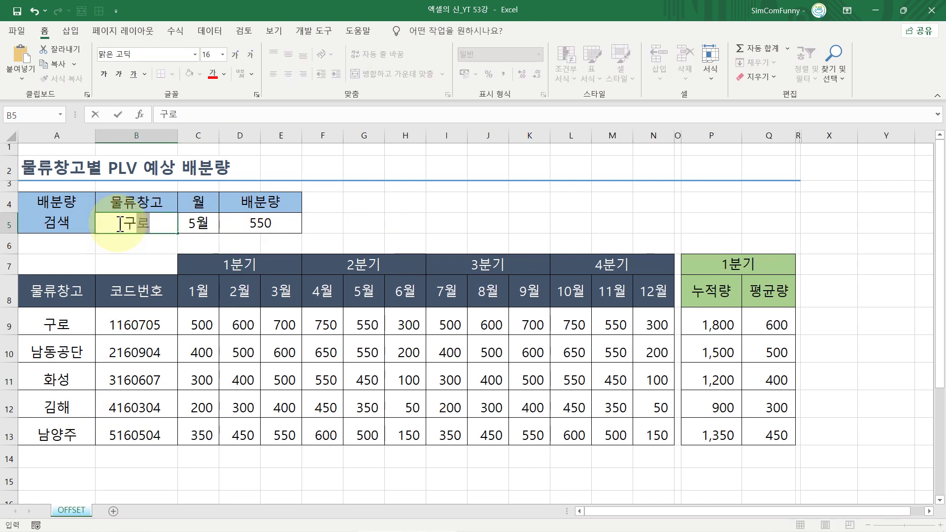
{"action": "key", "text": "Return"}
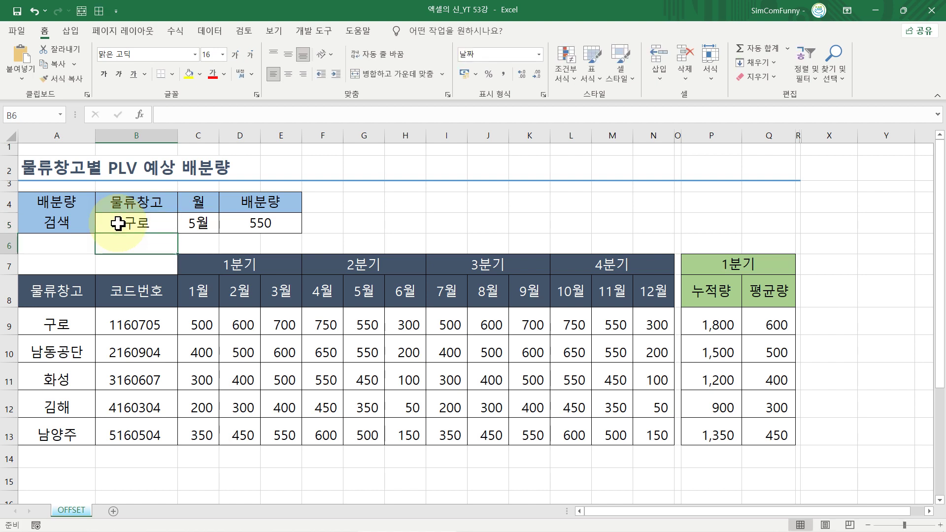
{"action": "left_click", "coordinate": [195, 223]}
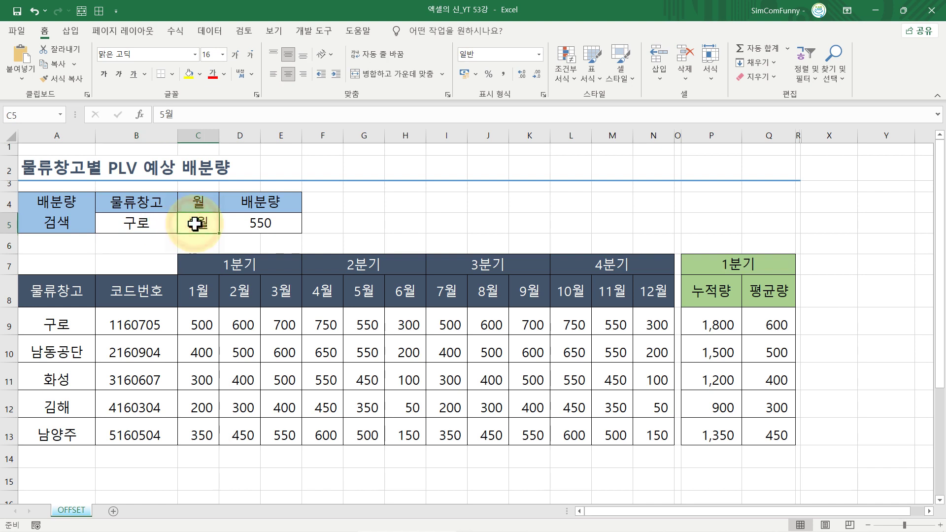
{"action": "type", "text": "3"}
{"action": "key", "text": "Return"}
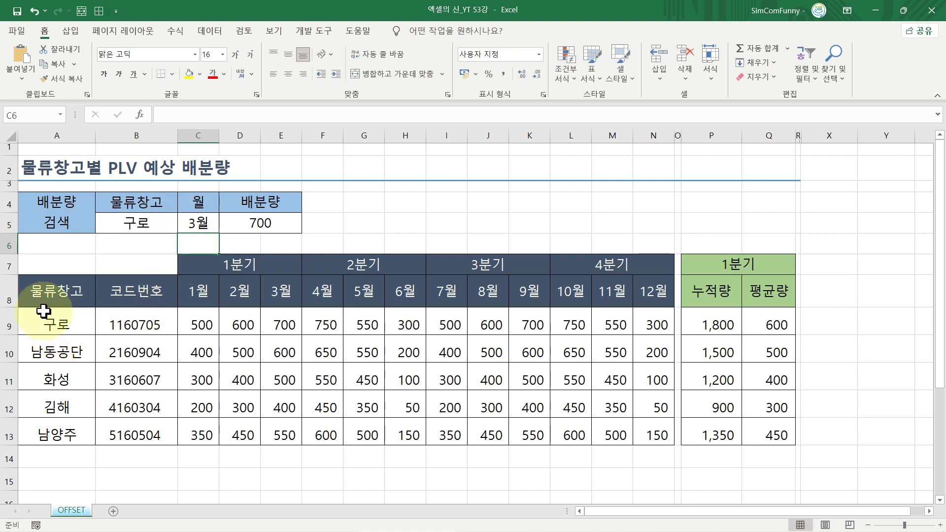
- Trace the 구로 row and the 3월 column to their intersection in E9 to check the looked-up allocation in D5
{"action": "left_click", "coordinate": [9, 323]}
{"action": "left_click", "coordinate": [281, 135]}
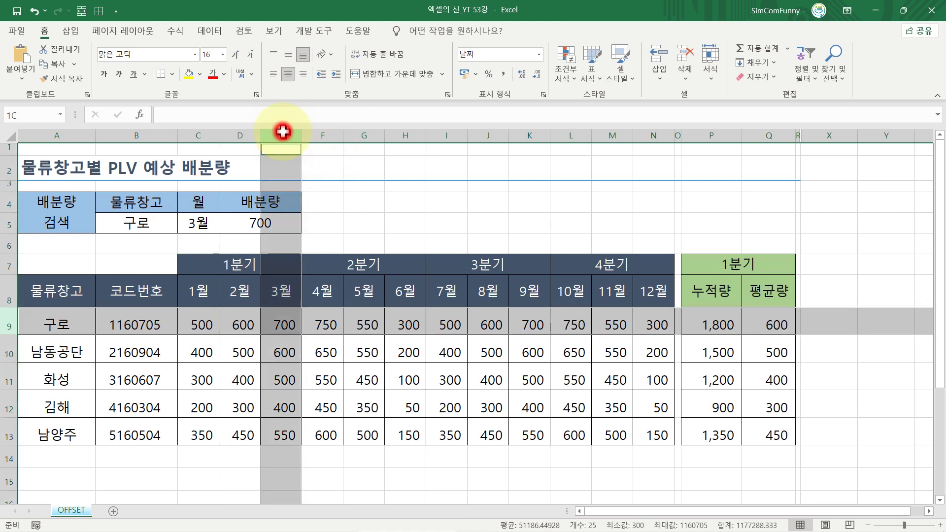
{"action": "left_click", "coordinate": [265, 331]}
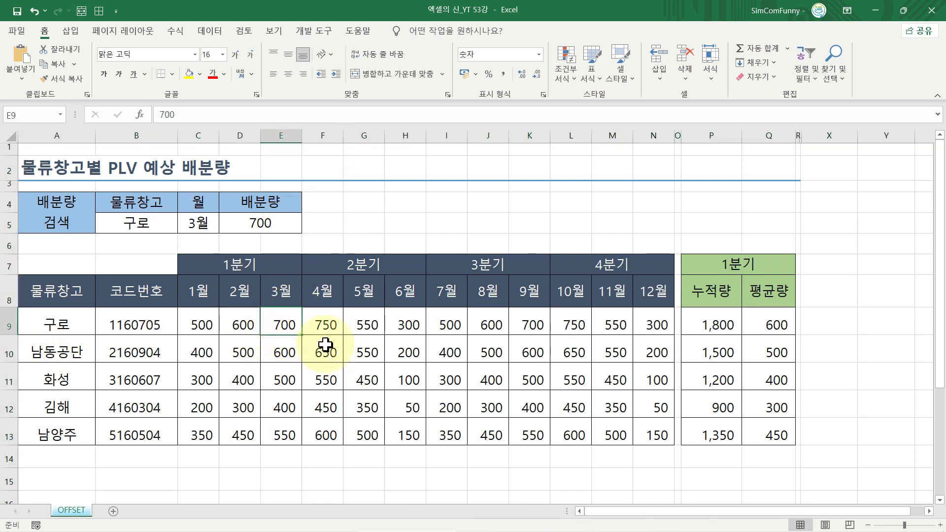
- Set the search warehouse in B5 to 남양주
{"action": "left_click", "coordinate": [139, 221]}
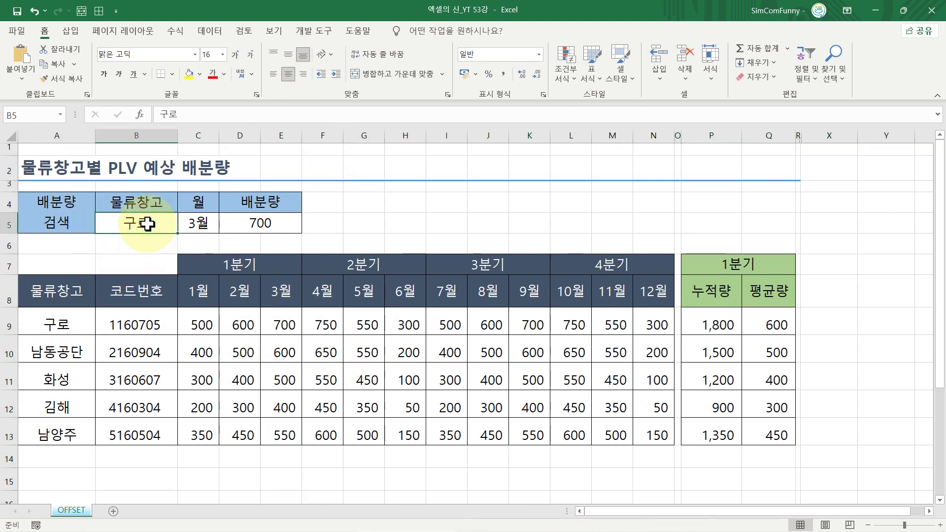
{"action": "type", "text": "남양주"}
{"action": "key", "text": "Tab"}
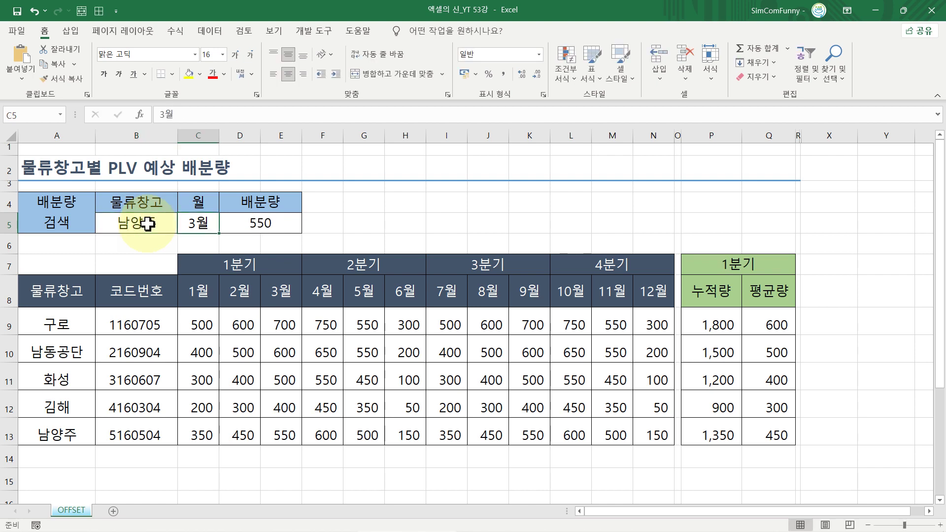
- Set the search month in C5 to 10월 and check the lookup against the 남양주 row's 10월 cell, L13
{"action": "type", "text": "10"}
{"action": "type", "text": "월"}
{"action": "key", "text": "Return"}
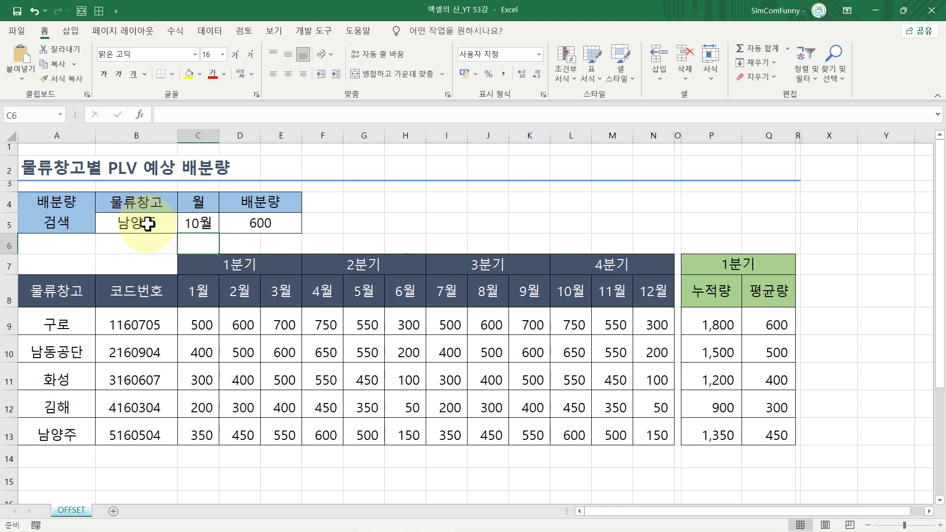
{"action": "left_click", "coordinate": [562, 427]}
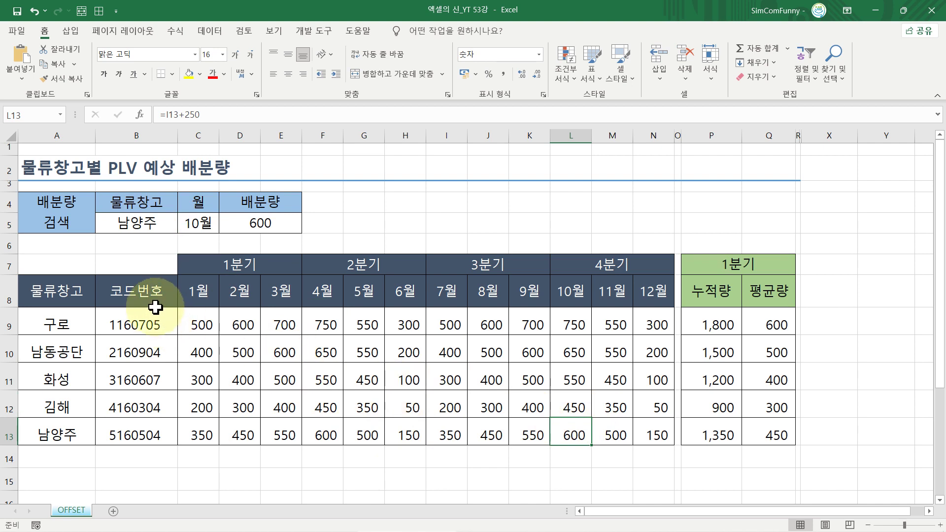
- View the data validation settings for the warehouse and month search cells B5:C5, leaving them as they are
{"action": "left_click", "coordinate": [160, 218]}
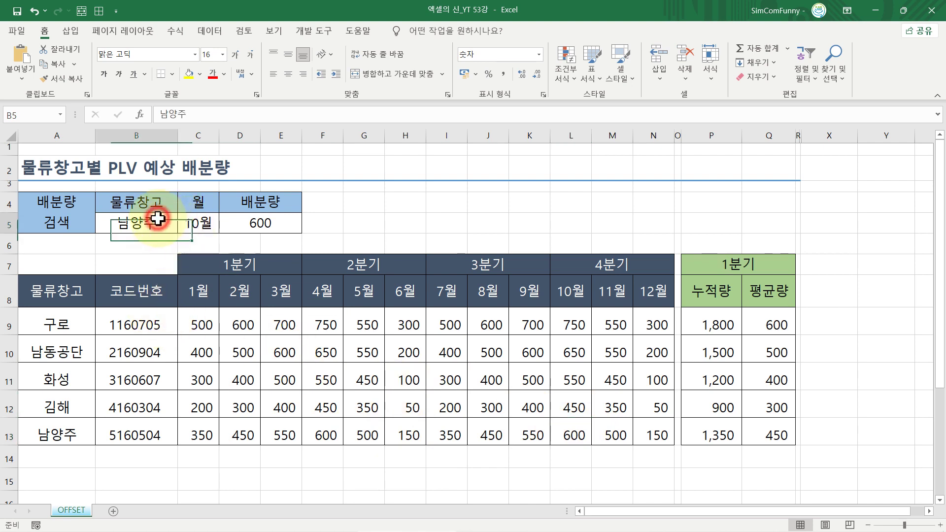
{"action": "left_click", "coordinate": [202, 223]}
{"action": "left_click", "coordinate": [163, 201]}
{"action": "left_click", "coordinate": [199, 197]}
{"action": "left_click_drag", "start_coordinate": [165, 230], "coordinate": [197, 222]}
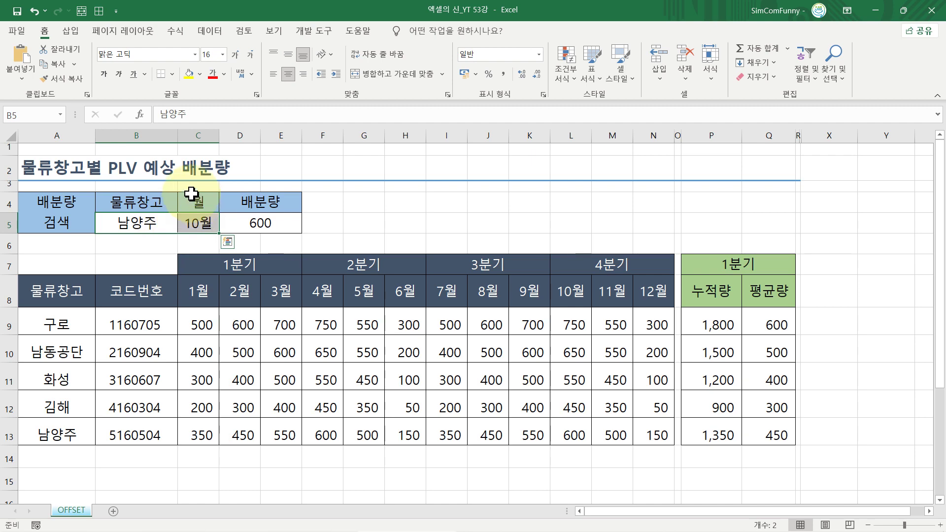
{"action": "left_click", "coordinate": [208, 30]}
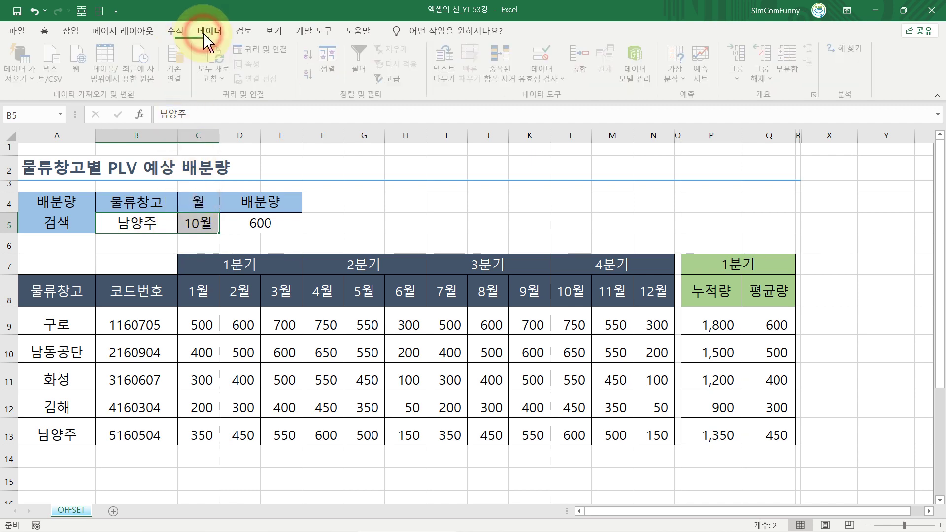
{"action": "left_click", "coordinate": [543, 58]}
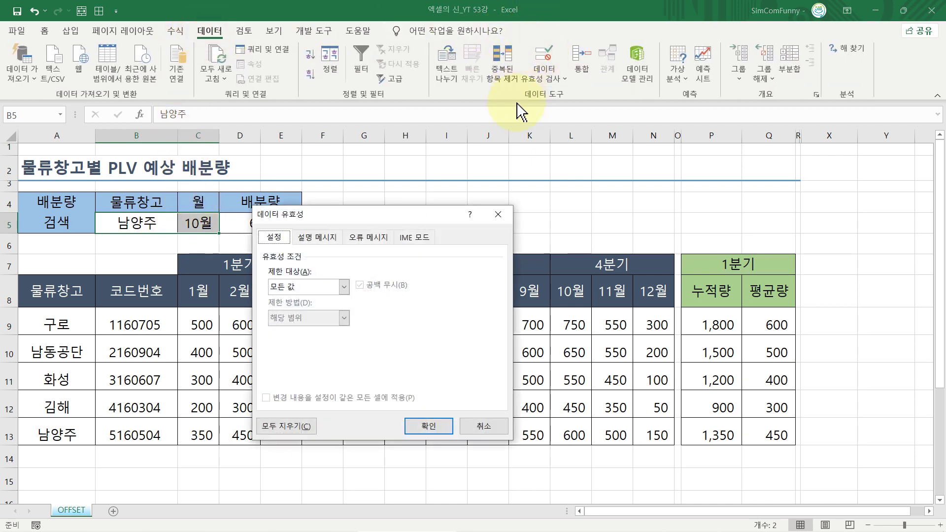
{"action": "left_click", "coordinate": [498, 214]}
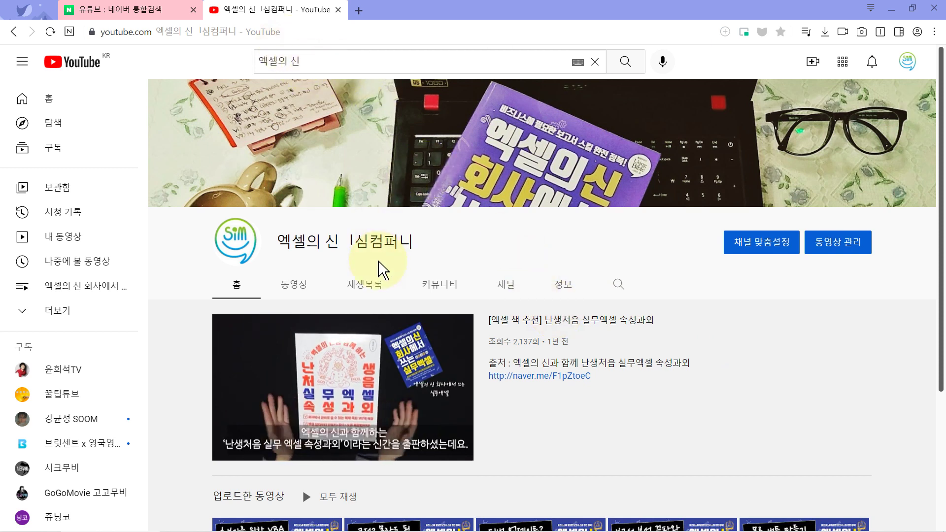
- Switch to YouTube in the browser and find lesson 48 on validation list buttons in the playlist 엑셀의 신 회사에서 쓰는 실무엑셀
{"action": "left_click", "coordinate": [370, 292]}
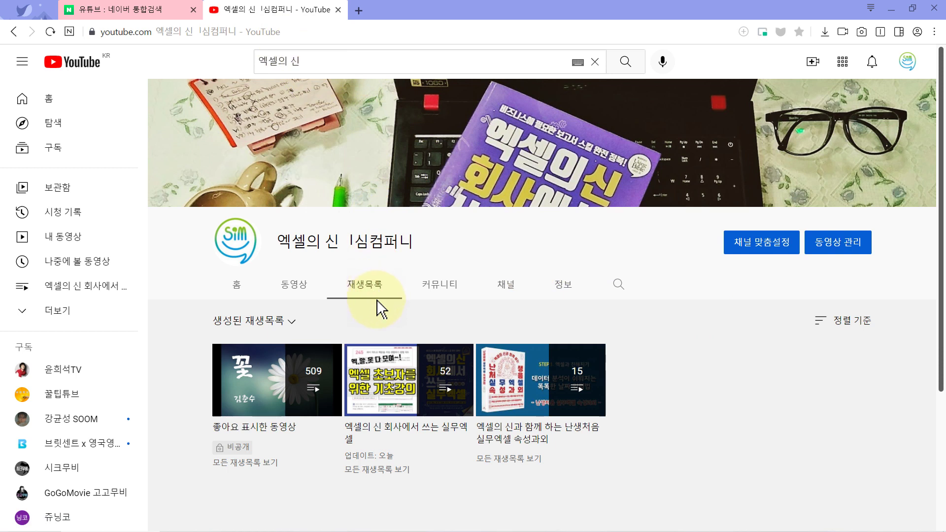
{"action": "left_click", "coordinate": [380, 367]}
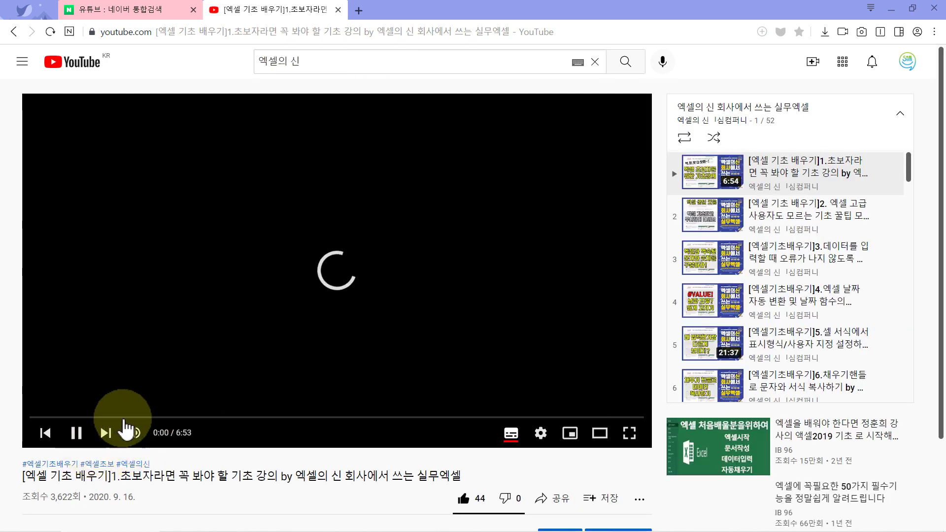
{"action": "left_click", "coordinate": [132, 432]}
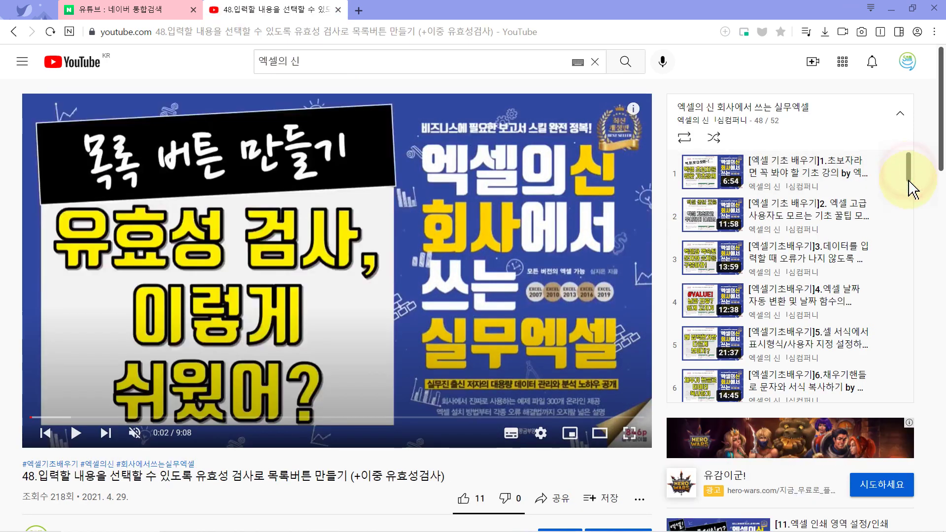
{"action": "left_click_drag", "start_coordinate": [908, 178], "coordinate": [909, 389]}
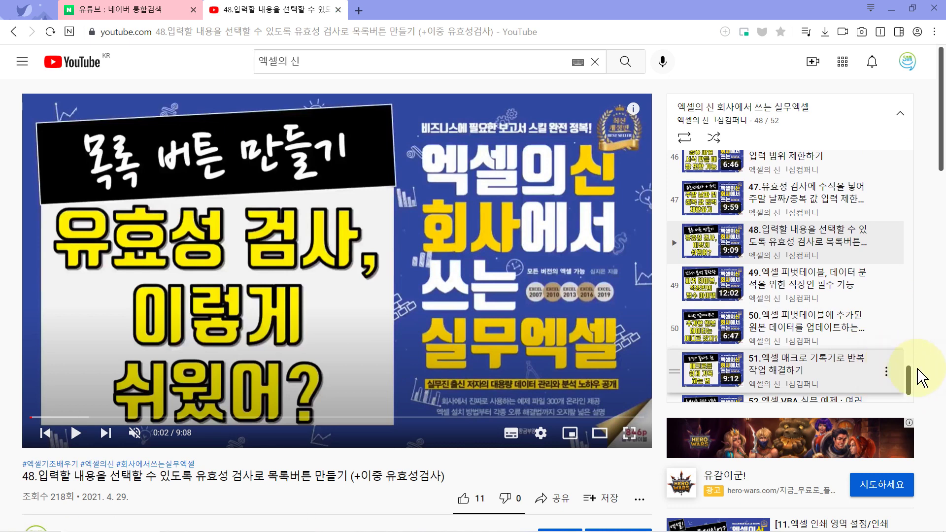
{"action": "left_click", "coordinate": [895, 2]}
- Switch to the 주문검색_고급필터 workbook in Excel and look through the 거래처 drop-down list in E5 on the 조건_결과 sheet
{"action": "left_click", "coordinate": [500, 250]}
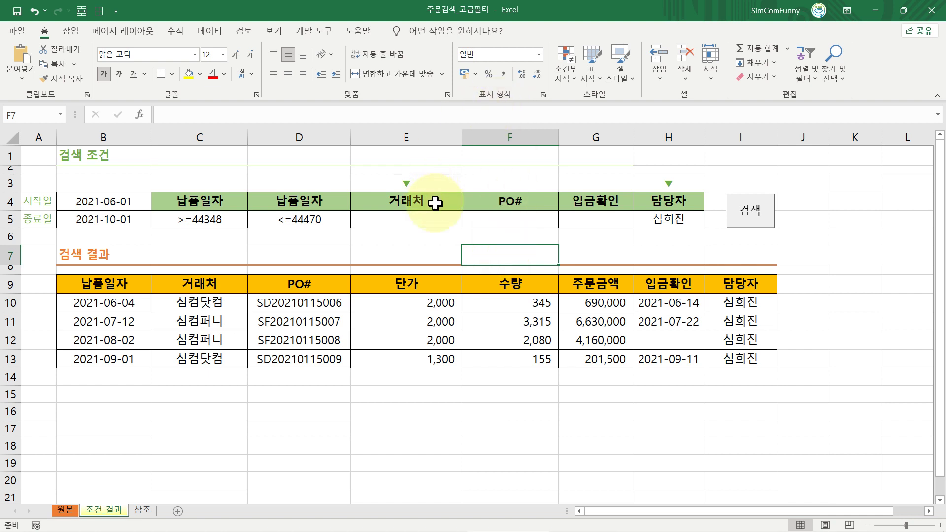
{"action": "left_click", "coordinate": [444, 217]}
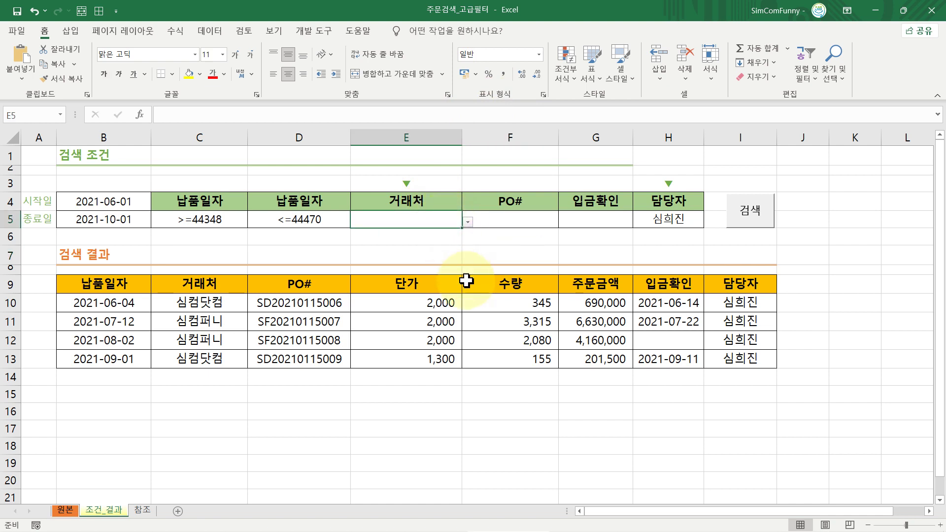
{"action": "left_click", "coordinate": [507, 291]}
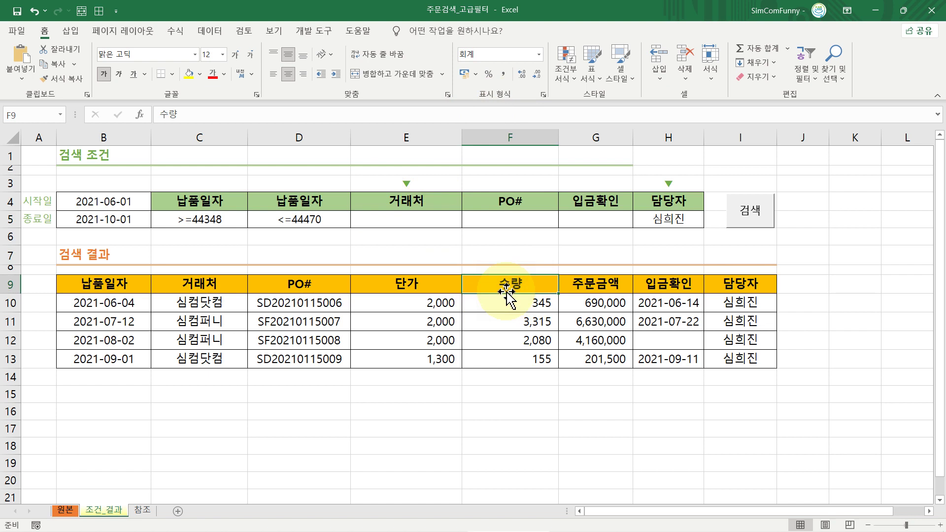
{"action": "left_click", "coordinate": [431, 221]}
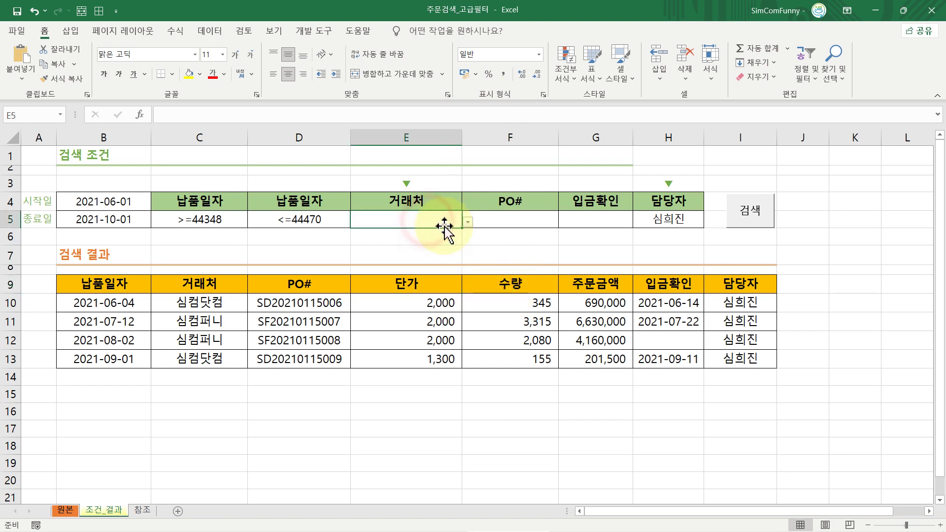
{"action": "left_click", "coordinate": [465, 222]}
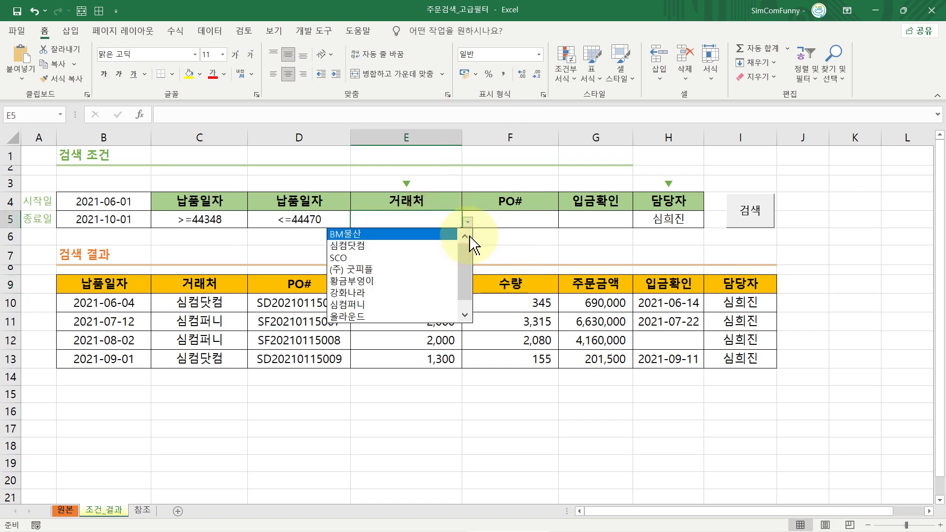
{"action": "left_click", "coordinate": [469, 259]}
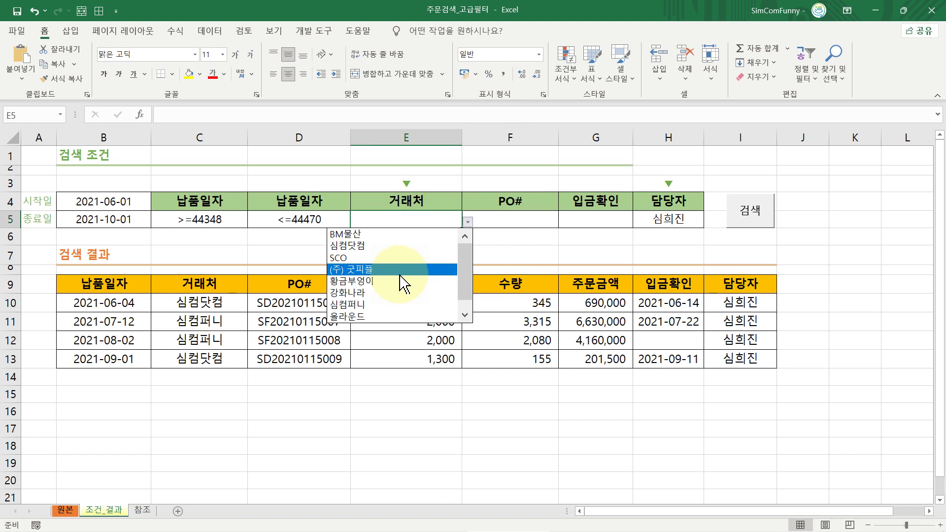
{"action": "left_click", "coordinate": [381, 393]}
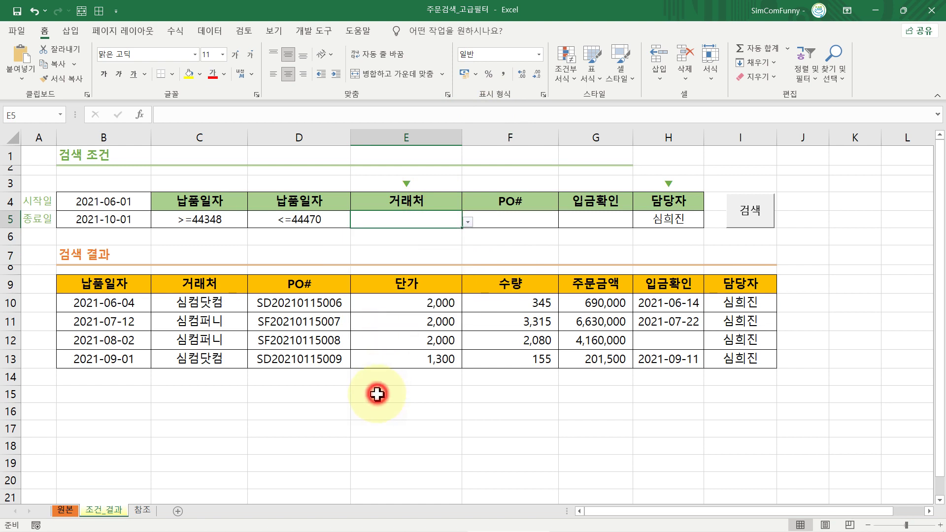
- Compare the 거래처 source list on the 참조 sheet with the choices offered by the drop-down in E5 on 조건_결과
{"action": "left_click", "coordinate": [142, 510]}
{"action": "left_click", "coordinate": [121, 510]}
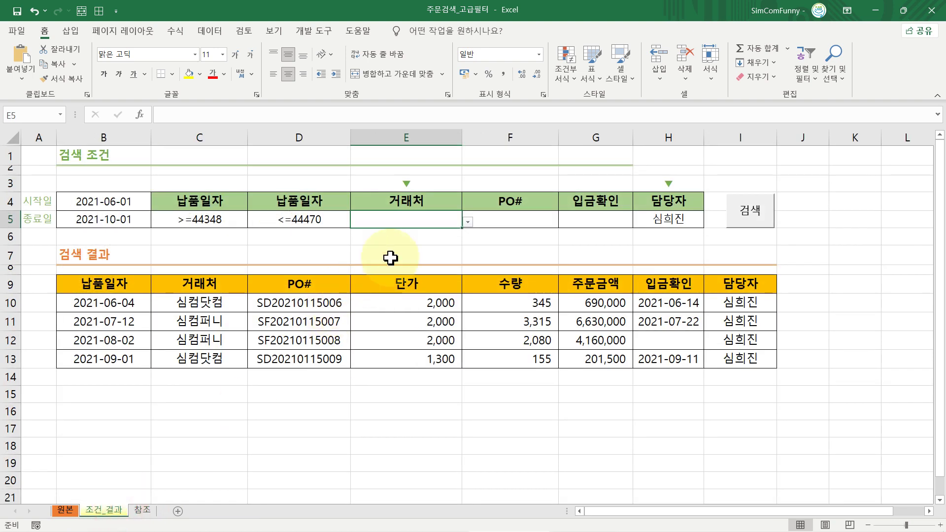
{"action": "left_click", "coordinate": [467, 222]}
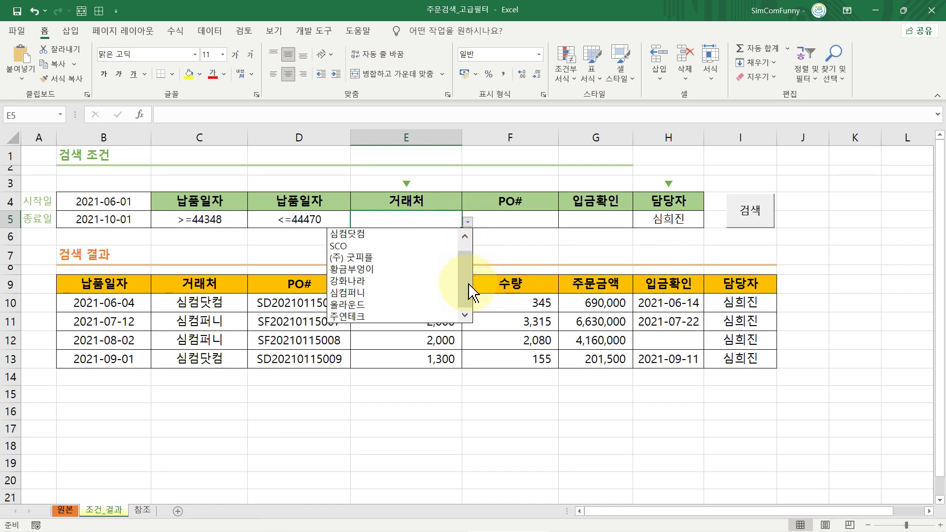
{"action": "left_click", "coordinate": [490, 283]}
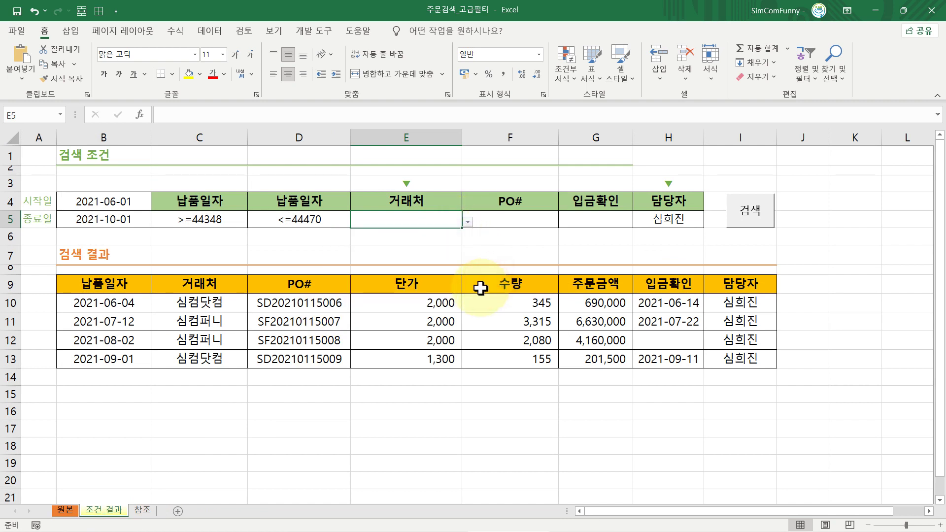
- Add 한국생명 to the 거래처 list in B12 on the 참조 sheet
{"action": "left_click", "coordinate": [146, 510]}
{"action": "left_click", "coordinate": [83, 323]}
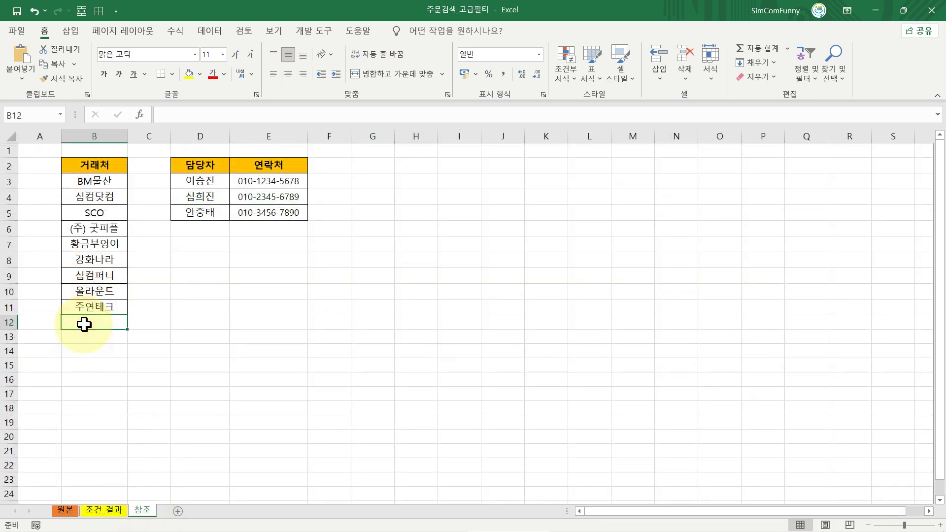
{"action": "type", "text": "한"}
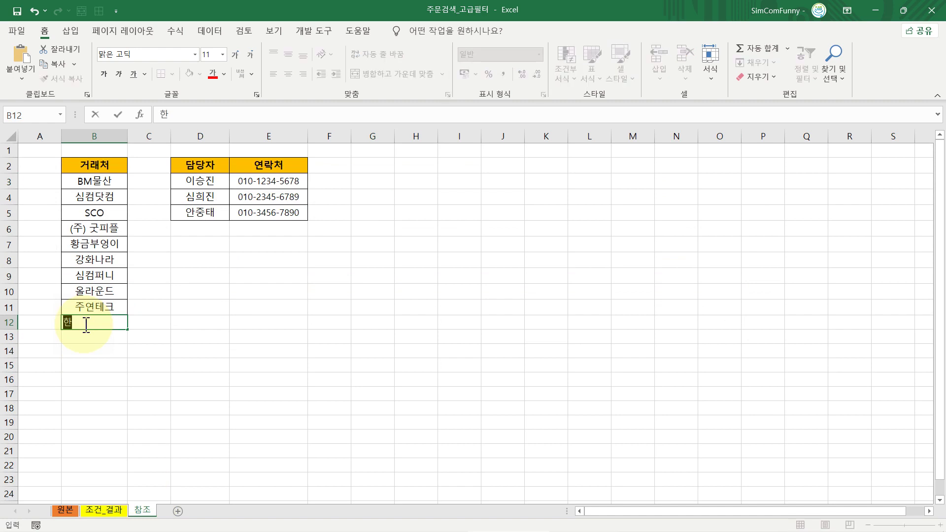
{"action": "type", "text": "국생명"}
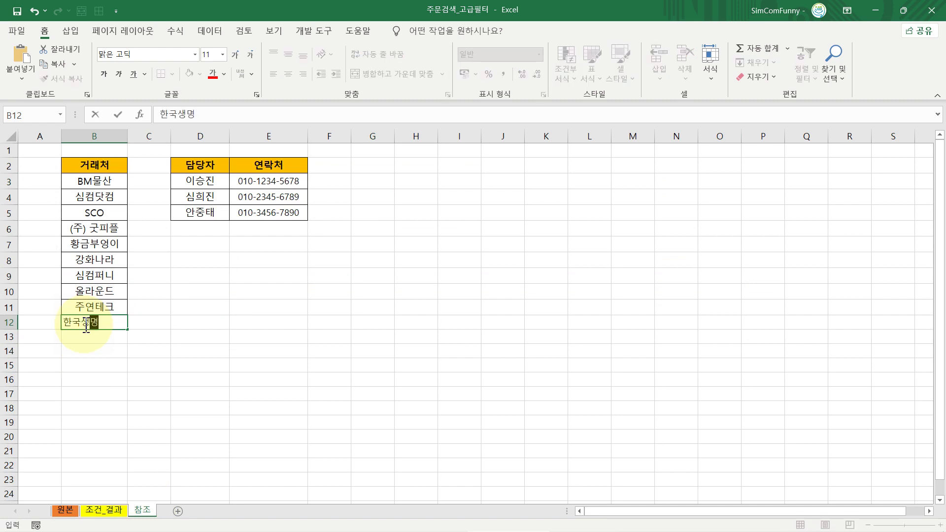
{"action": "key", "text": "Return"}
- Check the end of the 거래처 drop-down list in E5 on the 조건_결과 sheet for 한국생명
{"action": "left_click", "coordinate": [119, 510]}
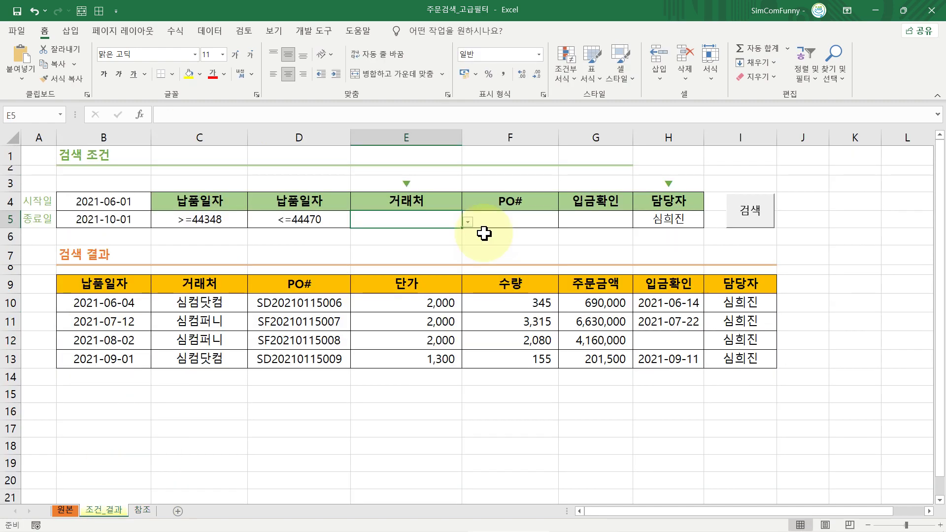
{"action": "left_click", "coordinate": [467, 222]}
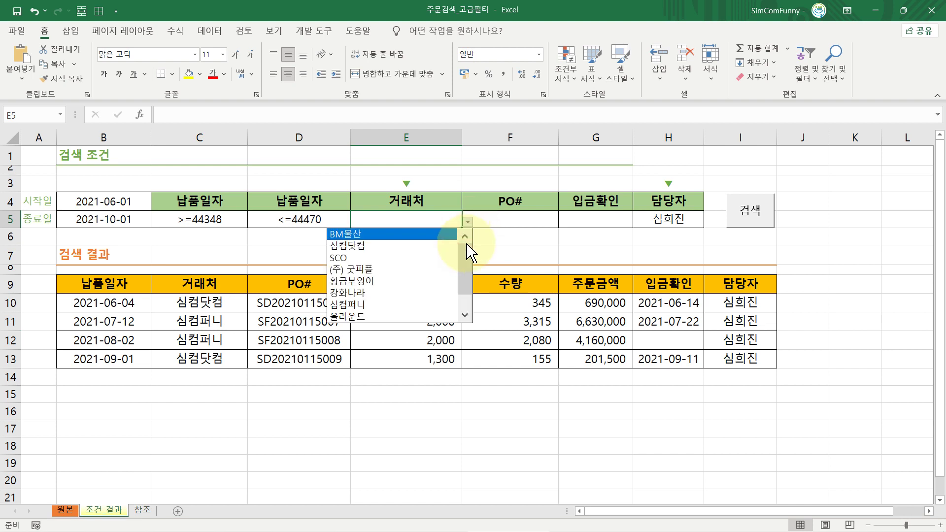
{"action": "left_click_drag", "start_coordinate": [470, 252], "coordinate": [472, 276]}
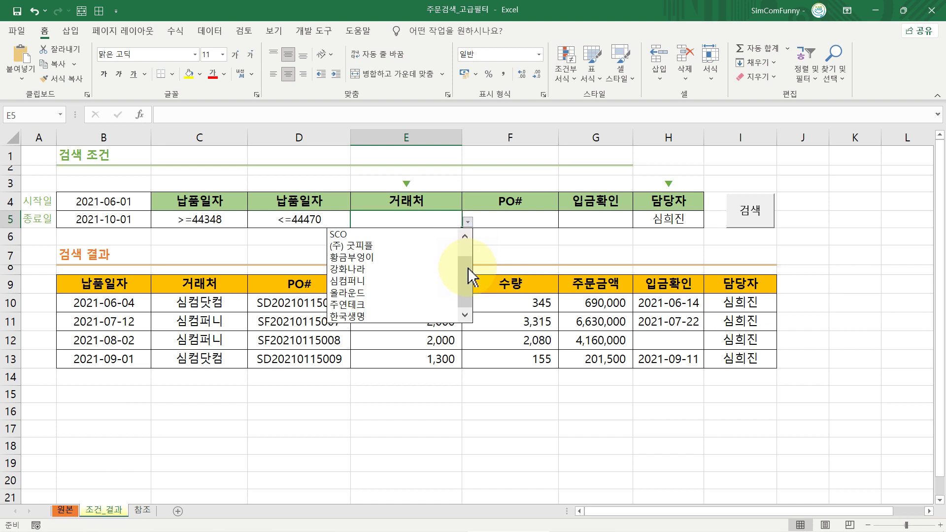
{"action": "key", "text": "Escape"}
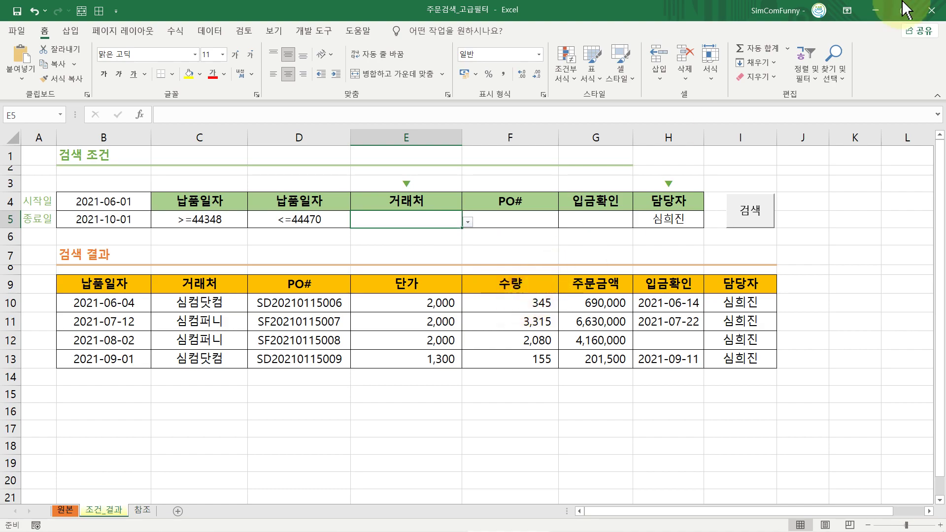